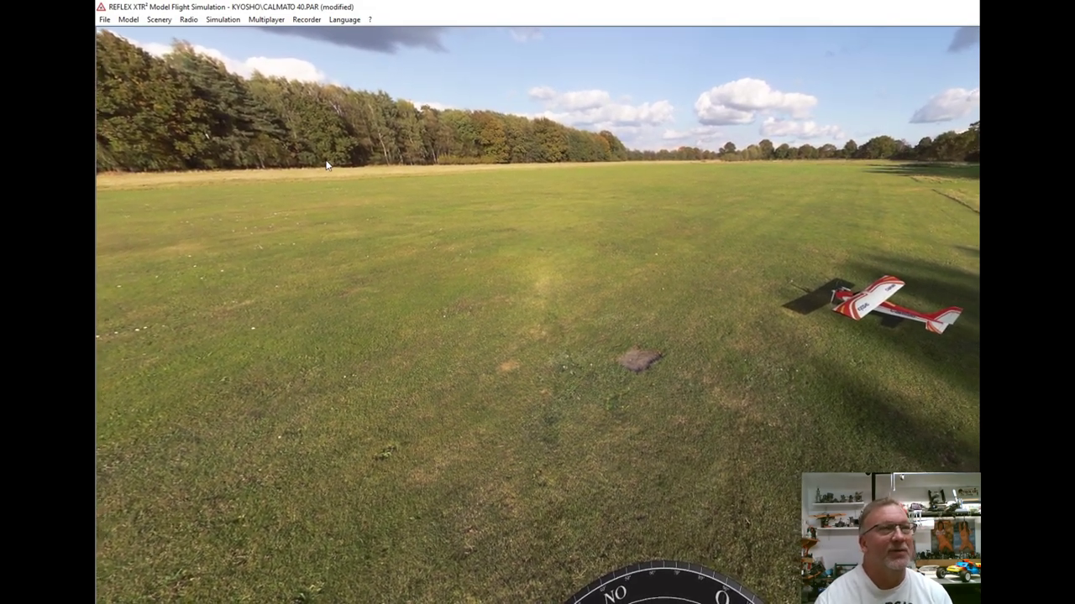
- Show the File menu's Open simulation, Save simulation, Try/Buy, product updates and Exit options
left_click(101, 22)
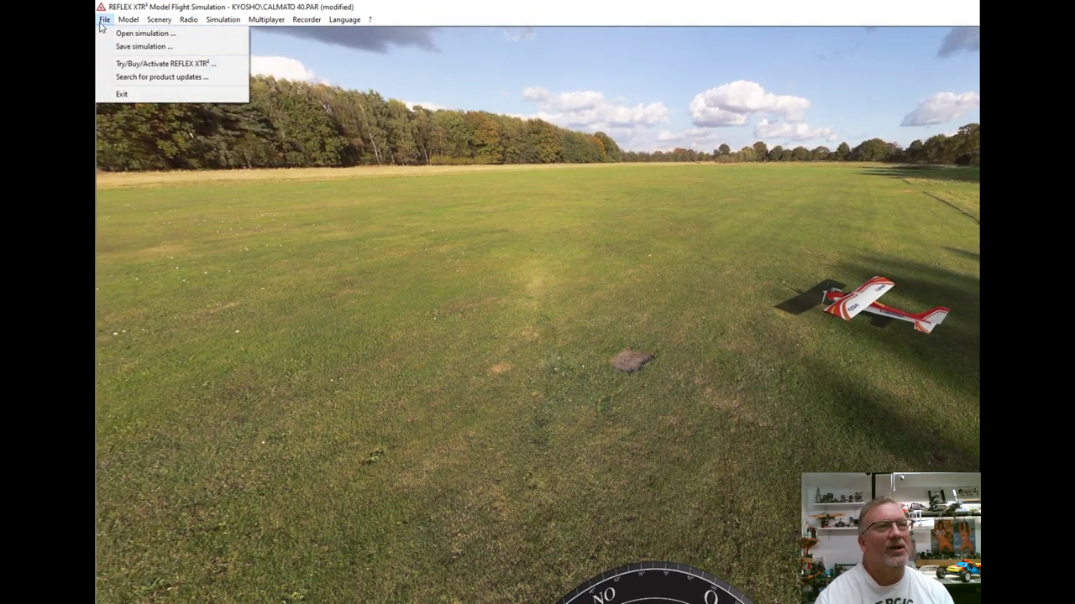
- Preview and close File > Open simulation, then choose Model > Select model, raising the save prompt
left_click(143, 34)
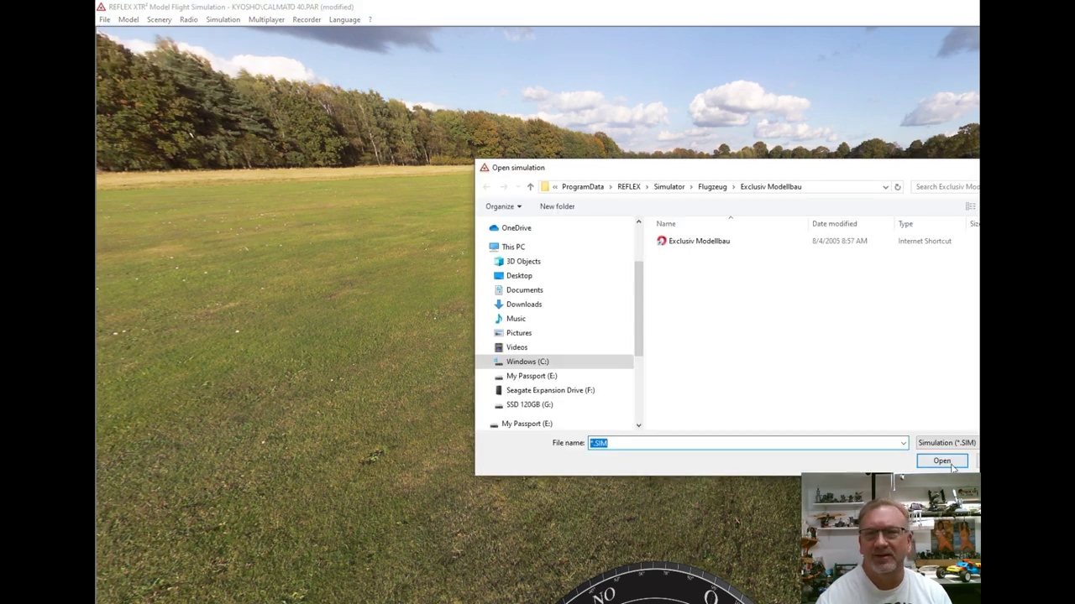
left_click(953, 467)
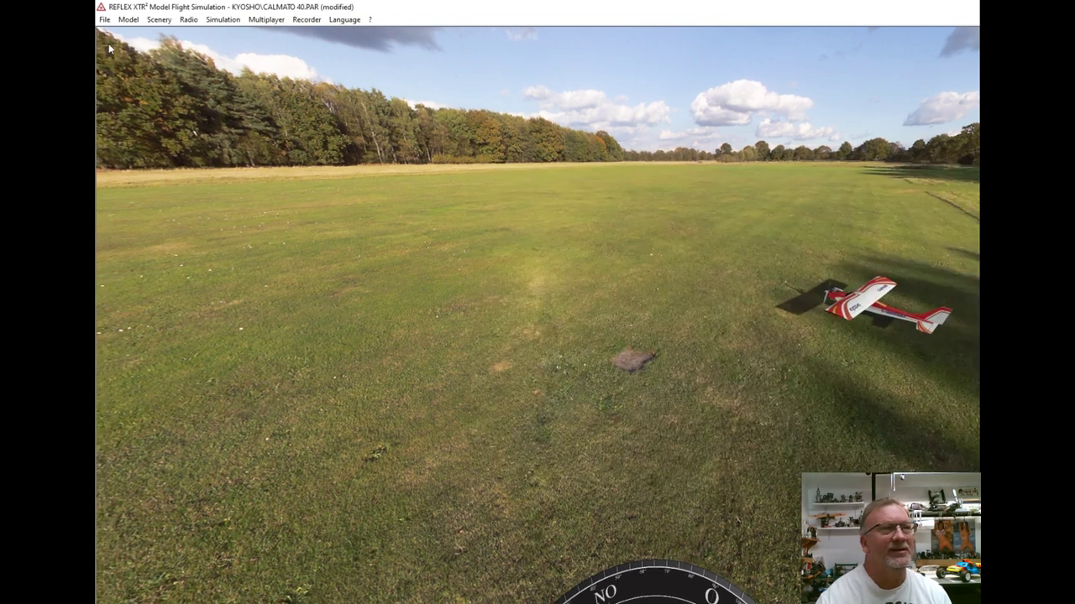
left_click(105, 19)
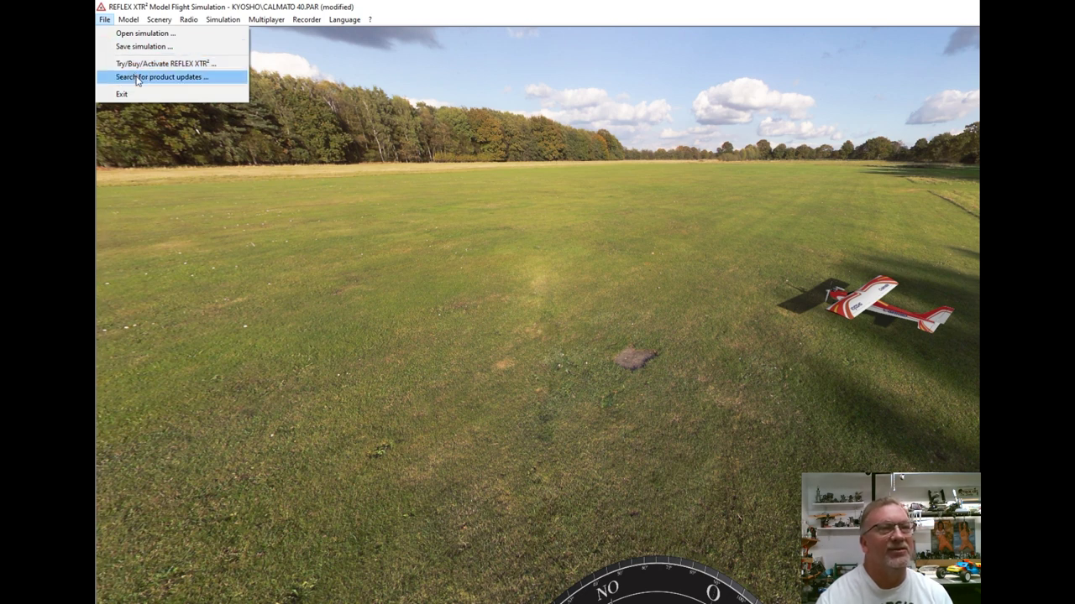
mouse_move(128, 23)
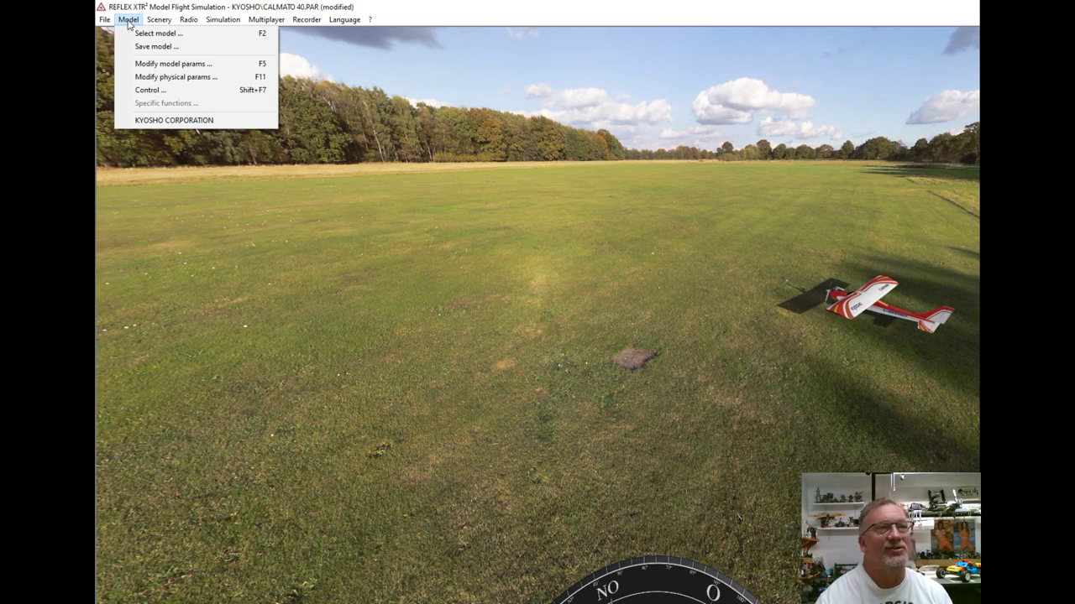
left_click(146, 34)
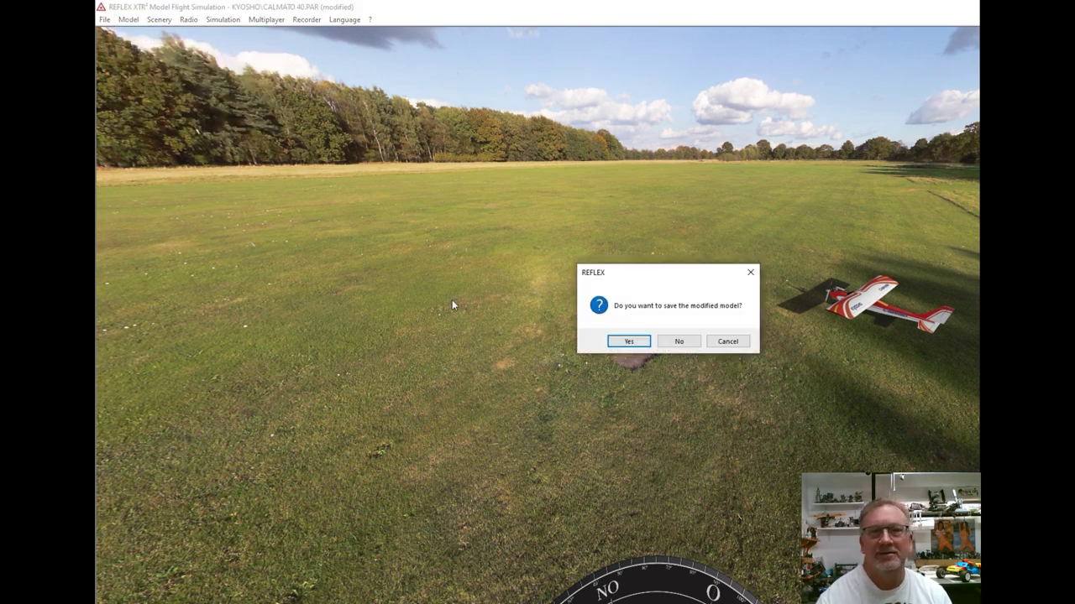
- Decline saving the modified model, reposition the Model selection dialog and collapse the ALIGN group
left_click(667, 344)
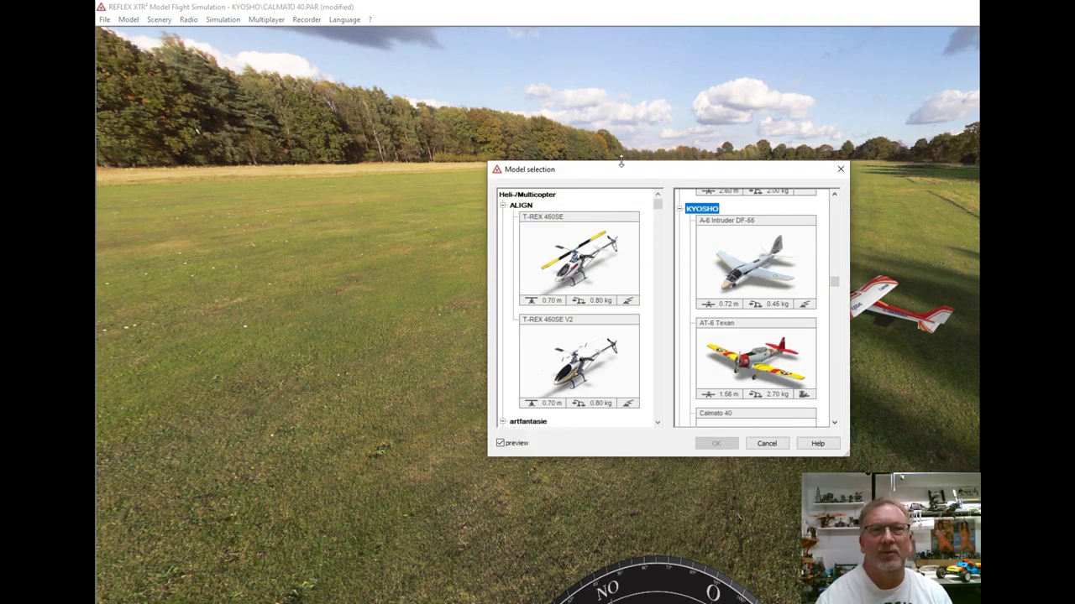
mouse_move(629, 172)
left_mouse_down()
mouse_move(480, 130)
mouse_move(458, 108)
left_mouse_up()
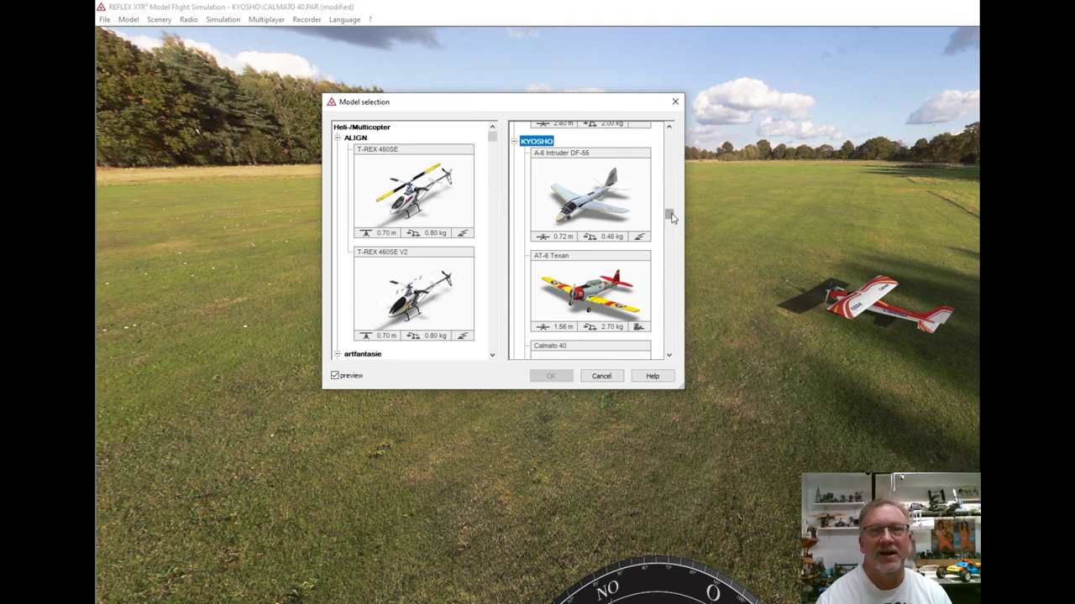
left_click_drag(670, 217, 687, 119)
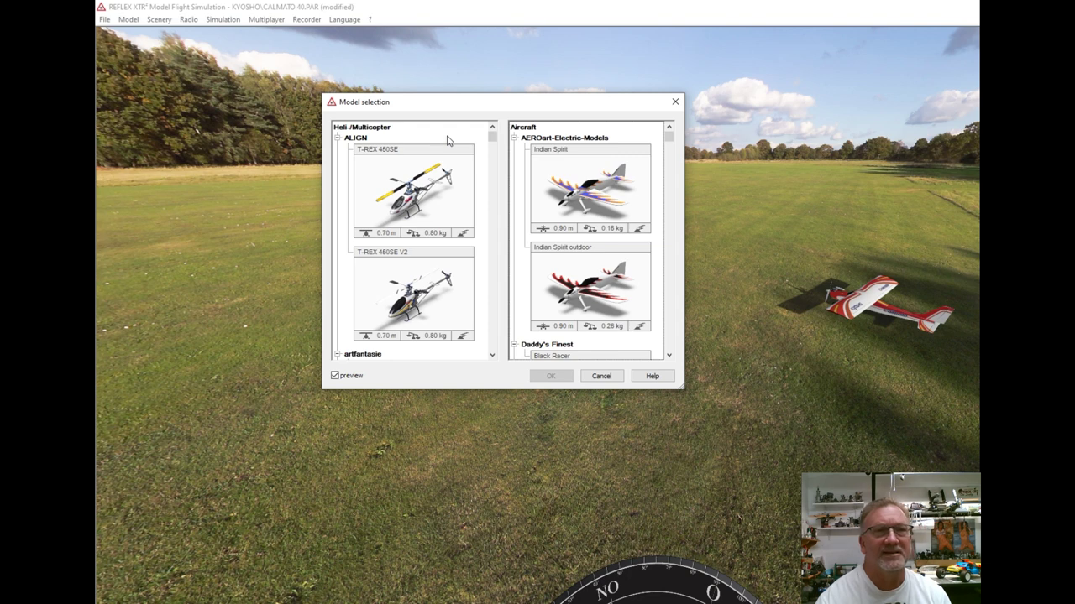
double_click(355, 138)
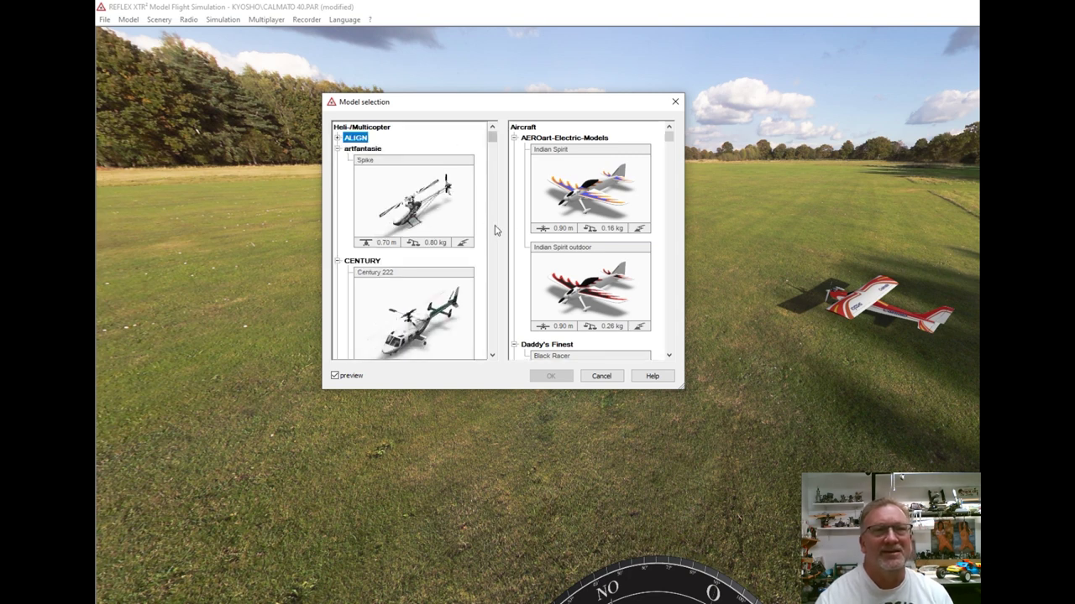
- Scroll the Heli/Multicopter list down to the KYOSHO CALIBER-30 entries
scroll(494, 230, "down", 4)
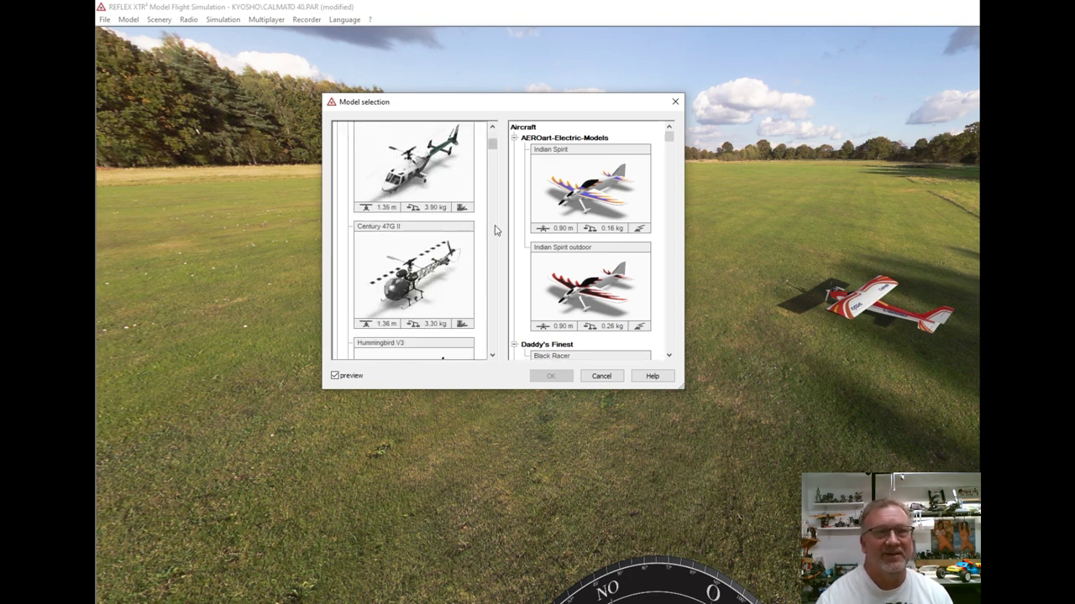
scroll(495, 230, "down", 1)
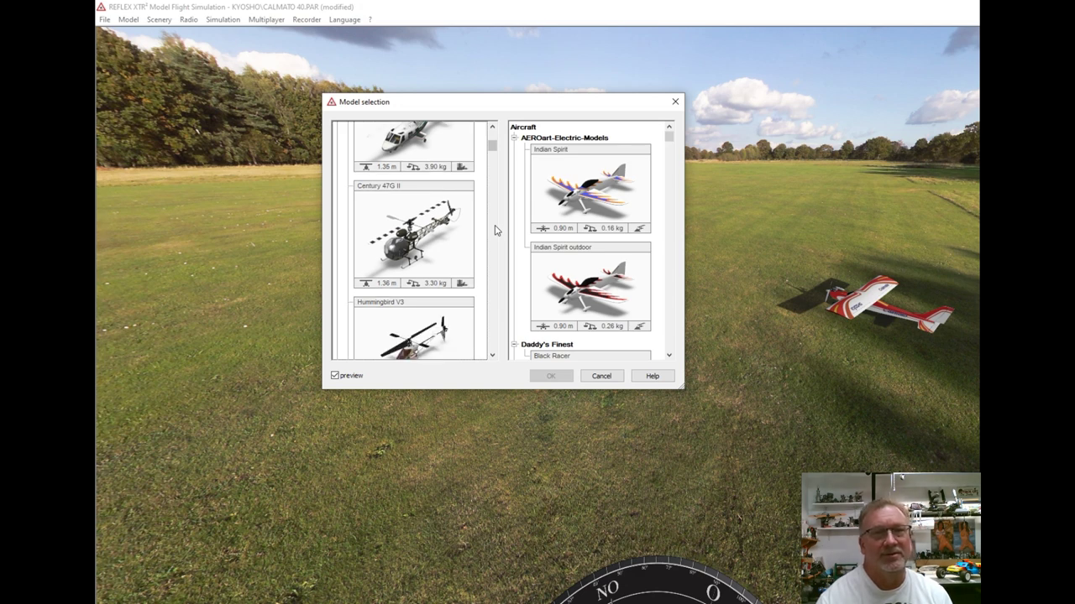
scroll(495, 230, "down", 1)
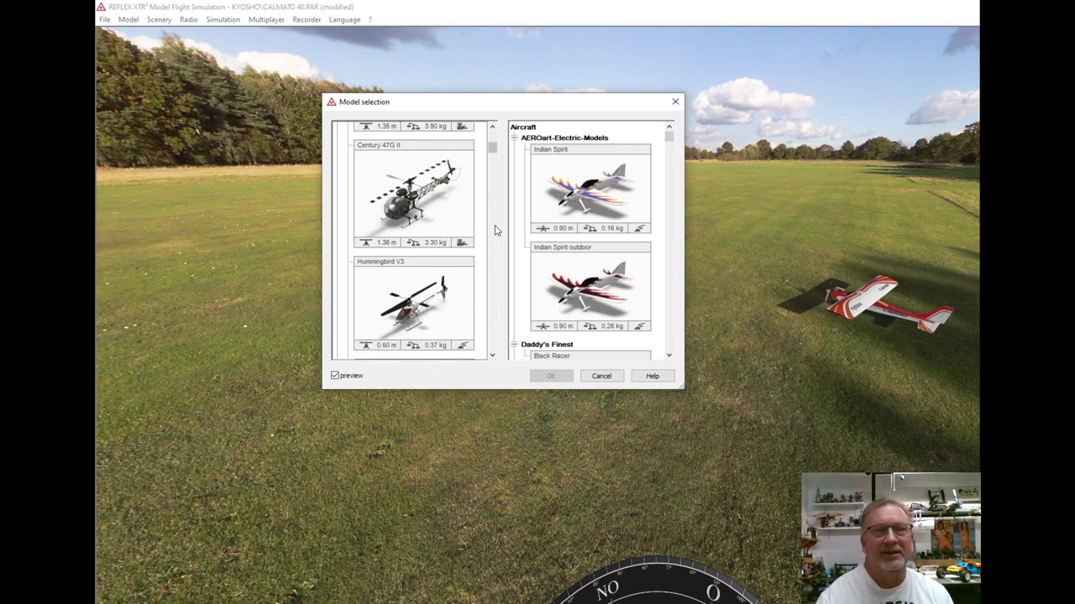
scroll(495, 230, "down", 1)
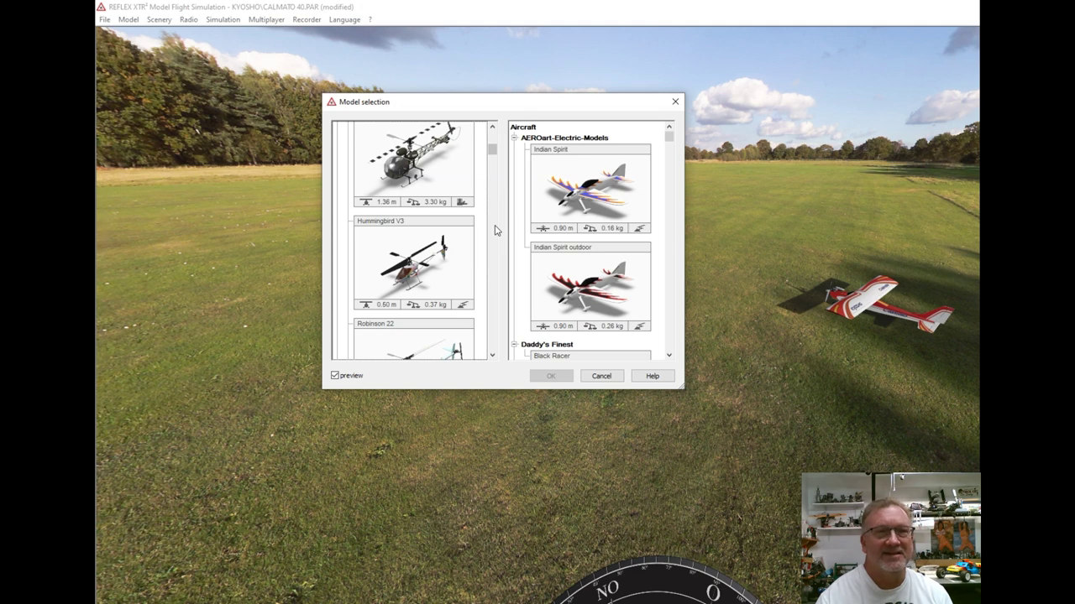
scroll(494, 230, "down", 4)
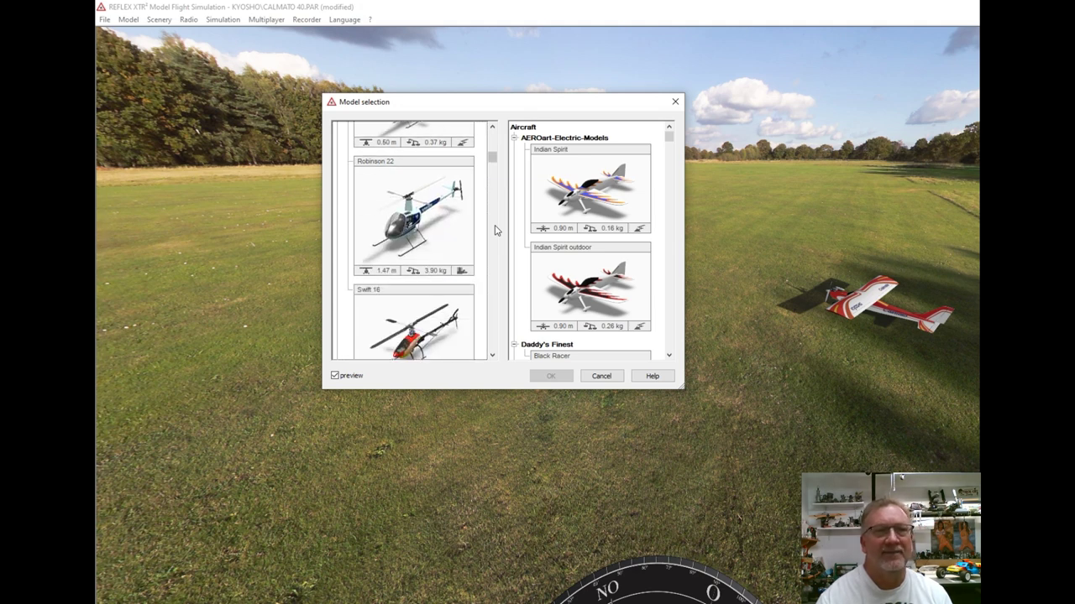
scroll(495, 230, "down", 2)
scroll(494, 230, "down", 4)
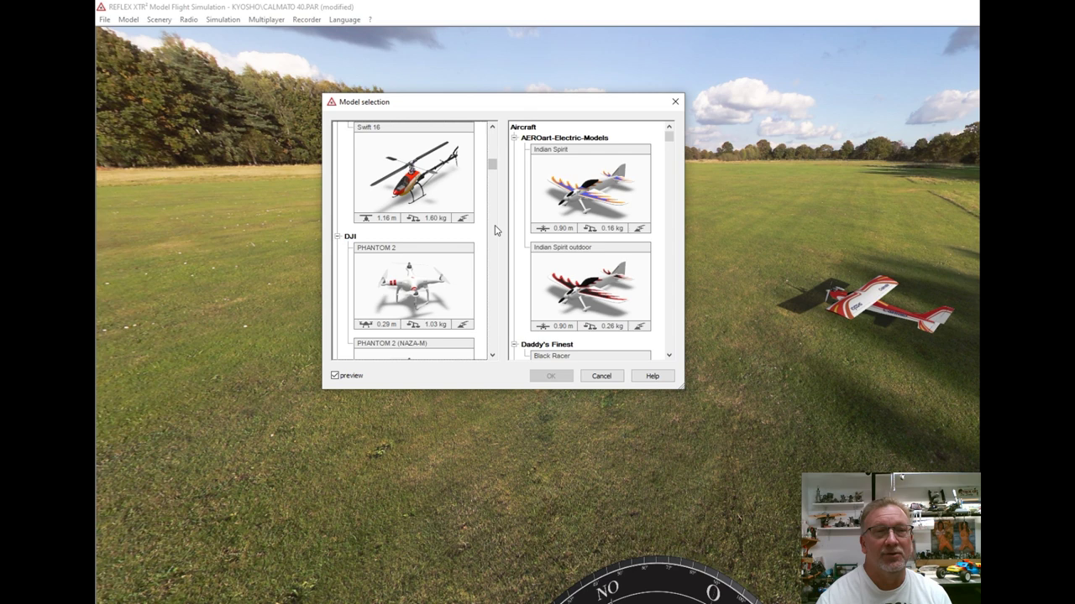
scroll(495, 230, "down", 1)
scroll(496, 230, "up", 1)
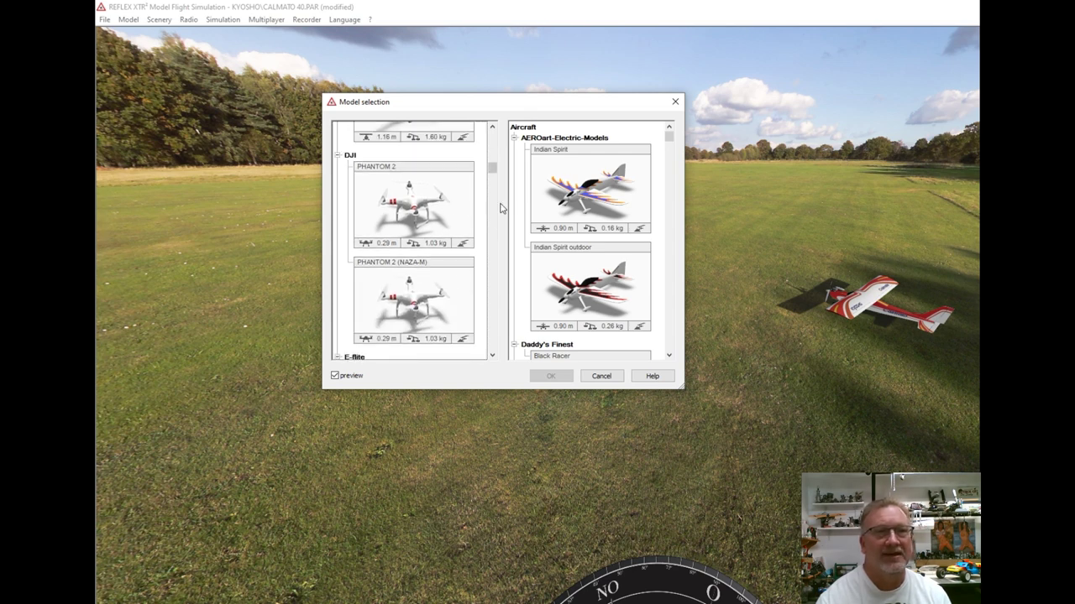
scroll(486, 216, "down", 5)
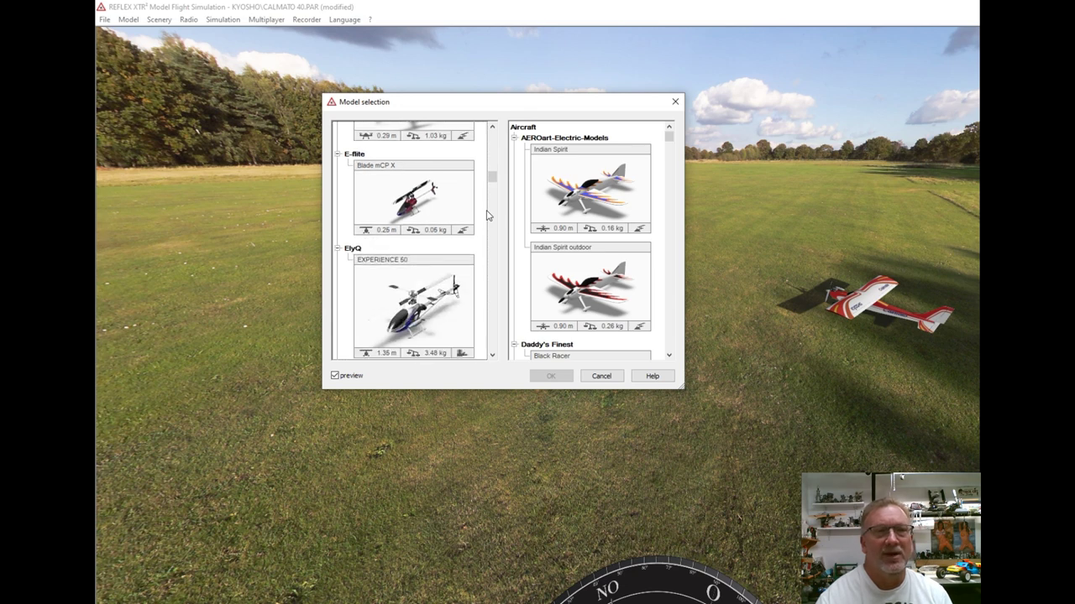
scroll(487, 216, "down", 2)
scroll(494, 233, "down", 3)
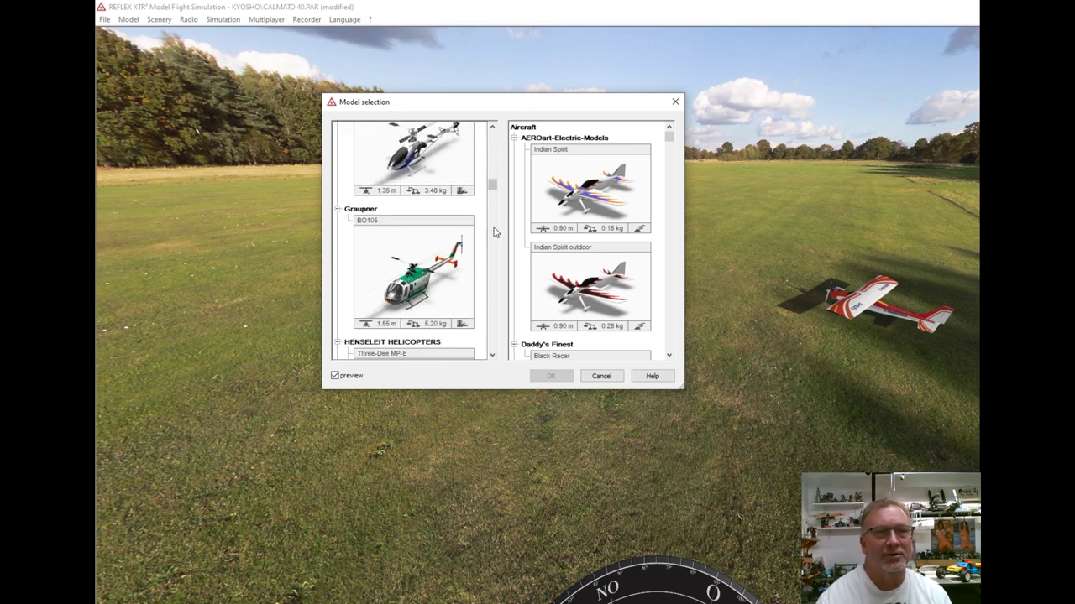
scroll(494, 232, "down", 7)
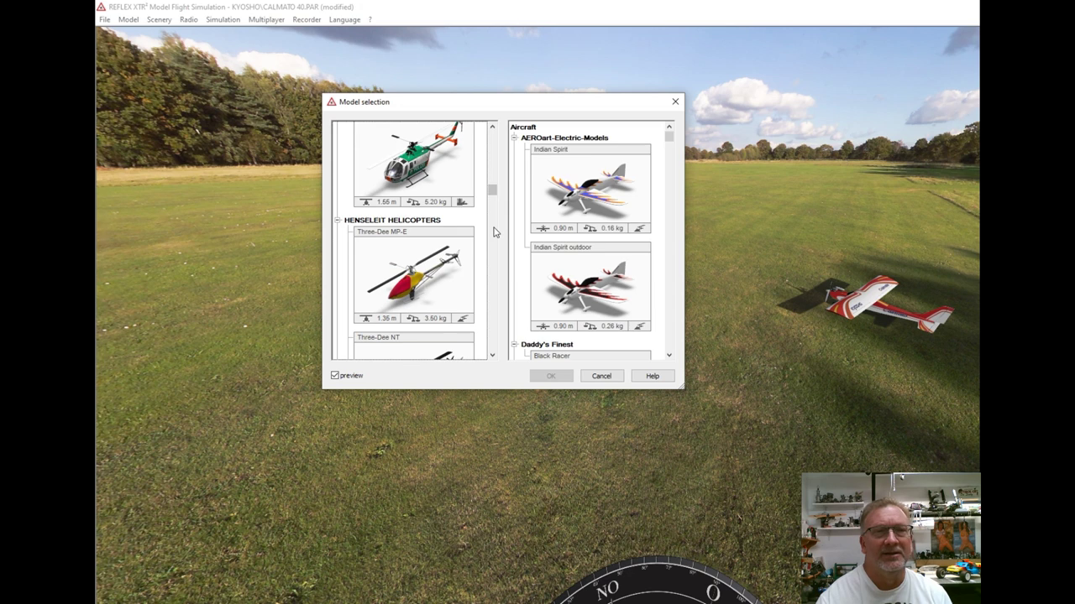
scroll(494, 232, "down", 2)
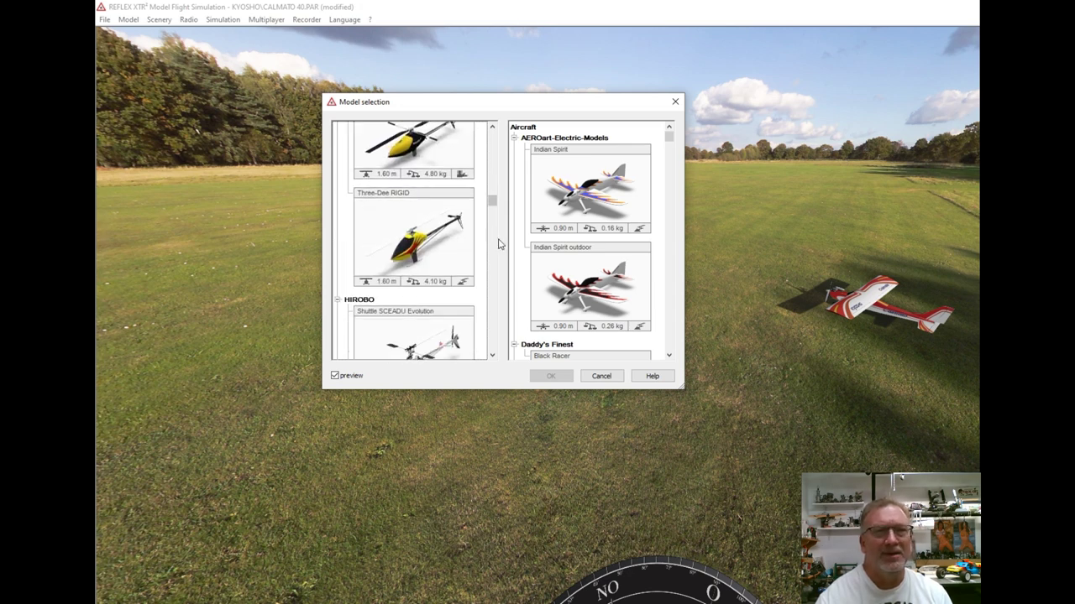
scroll(495, 240, "down", 1)
scroll(497, 246, "down", 1)
scroll(497, 247, "down", 2)
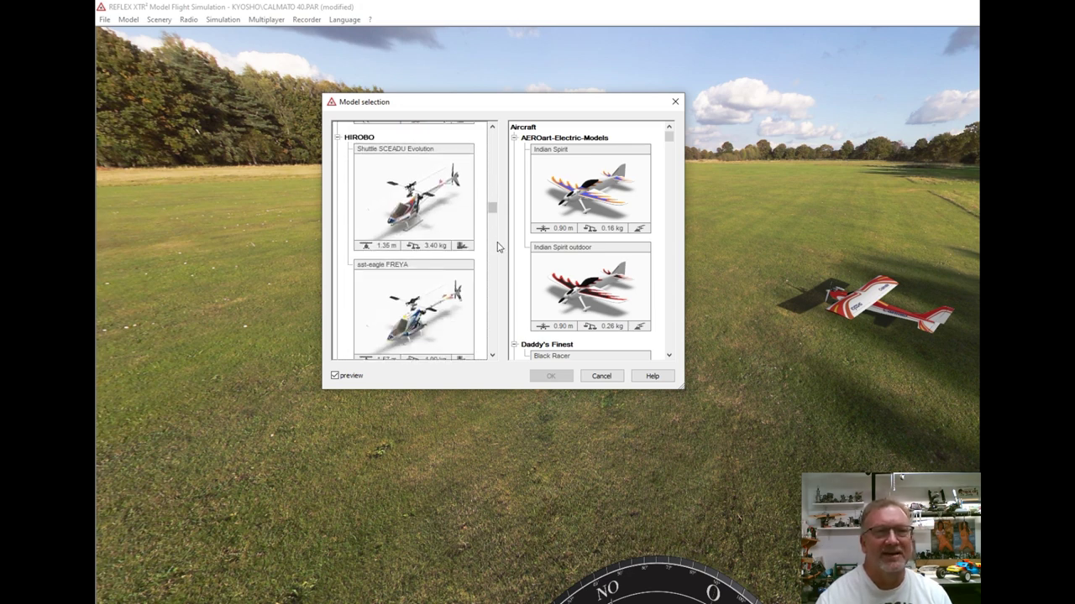
scroll(497, 247, "down", 1)
scroll(497, 246, "down", 1)
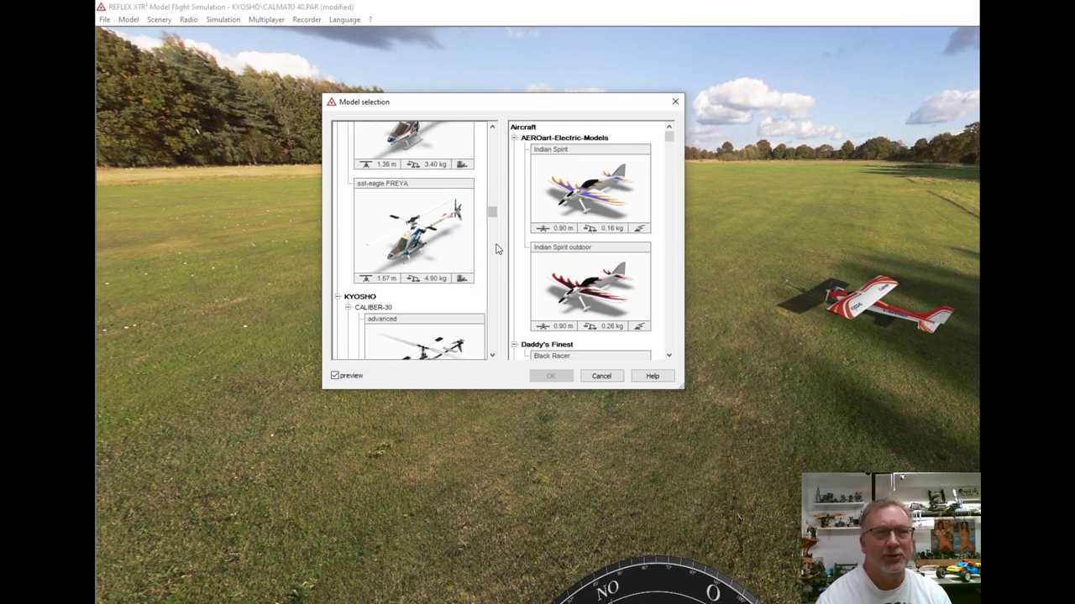
scroll(497, 248, "down", 1)
- Scroll past the R-22 to the YUNEEC Q500 TYPHOON 4K and TYPHOON H (0.62 m, 1.95 kg)
scroll(496, 249, "down", 2)
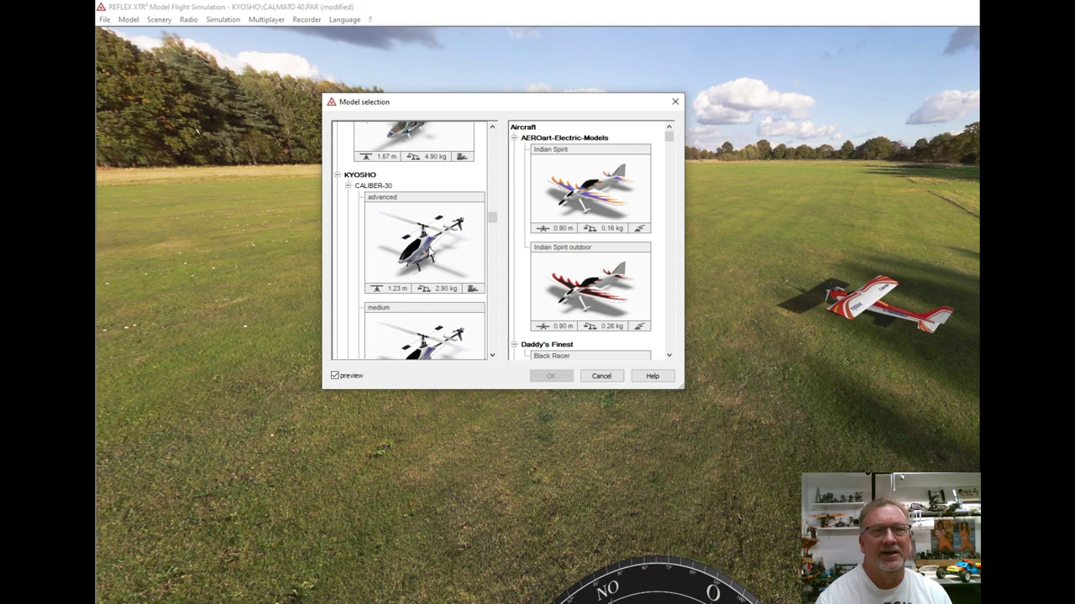
scroll(494, 256, "down", 4)
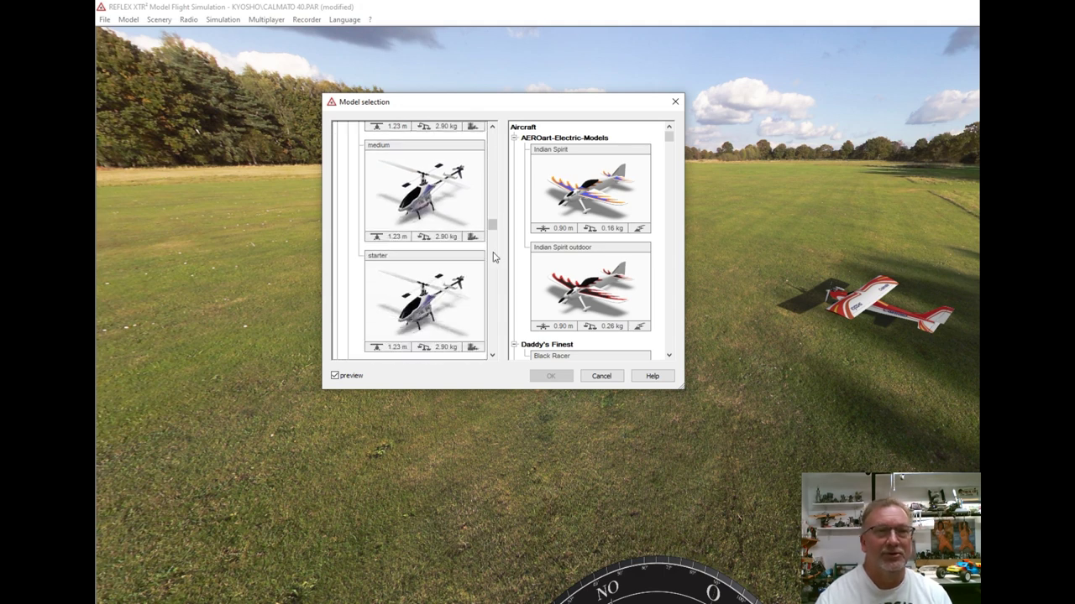
scroll(495, 257, "down", 10)
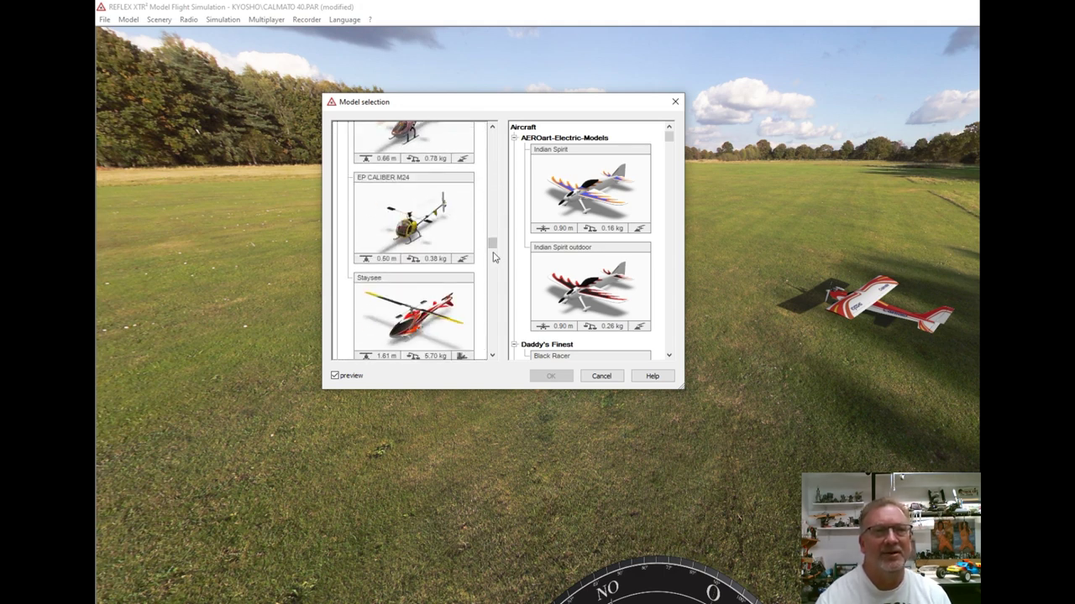
scroll(494, 257, "down", 3)
scroll(494, 257, "down", 5)
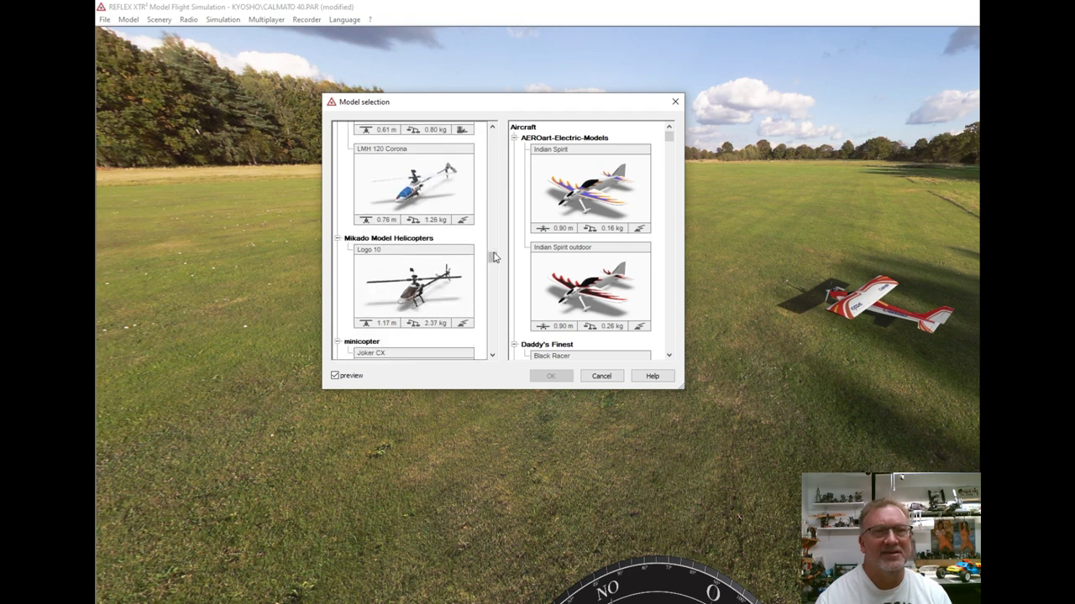
scroll(501, 250, "down", 10)
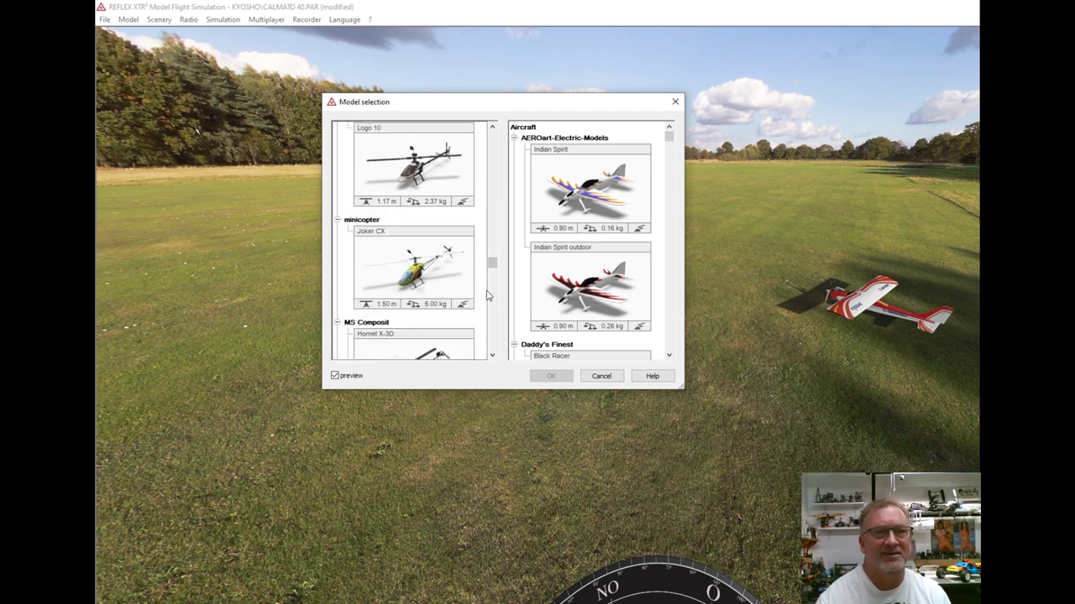
scroll(470, 301, "down", 10)
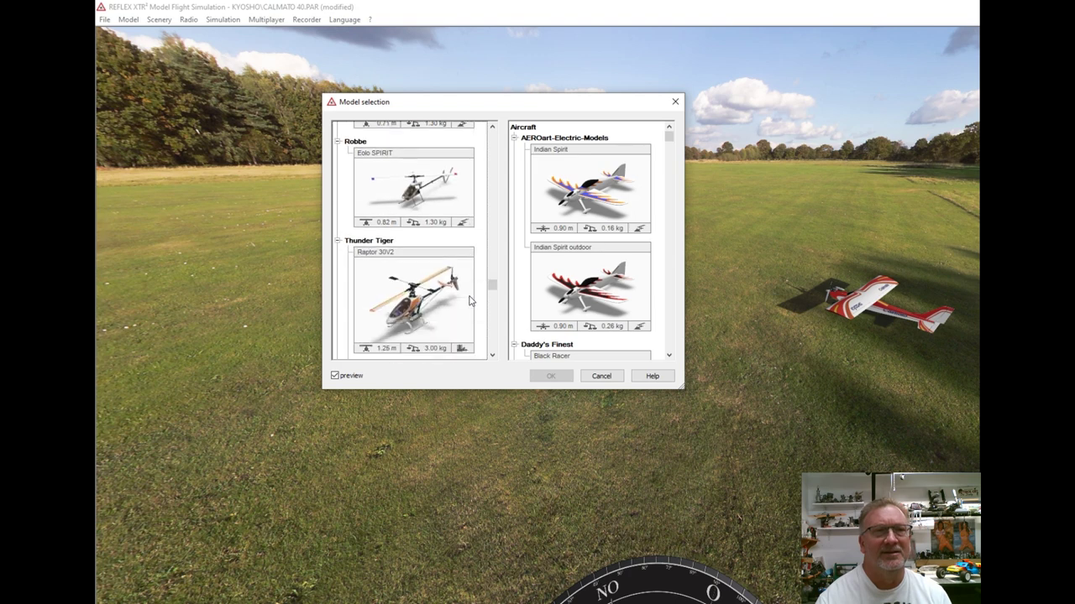
scroll(470, 300, "down", 7)
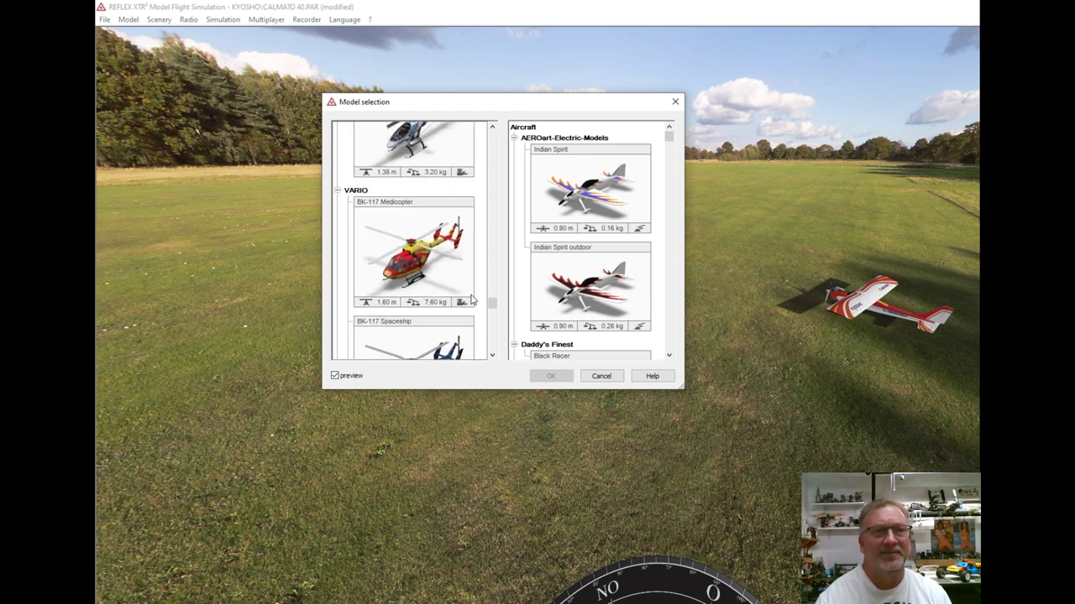
scroll(471, 299, "down", 5)
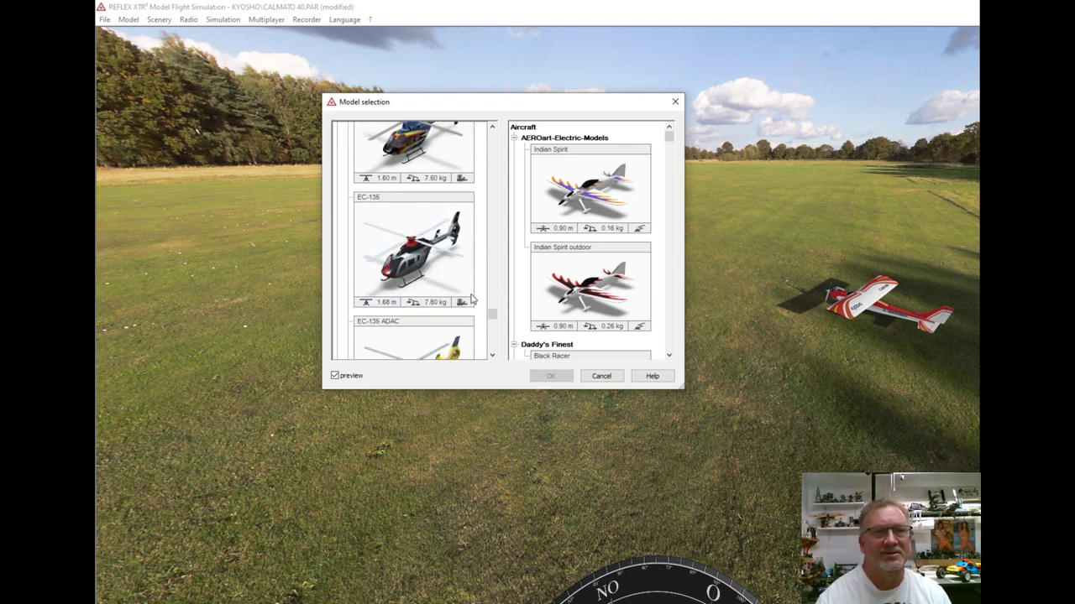
scroll(471, 299, "down", 4)
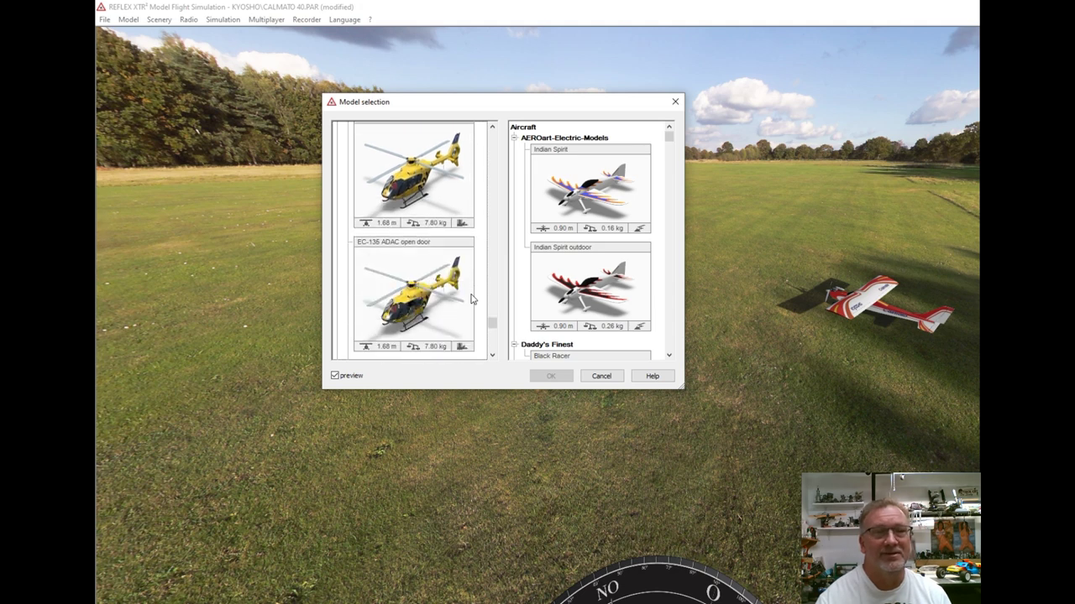
scroll(471, 299, "down", 5)
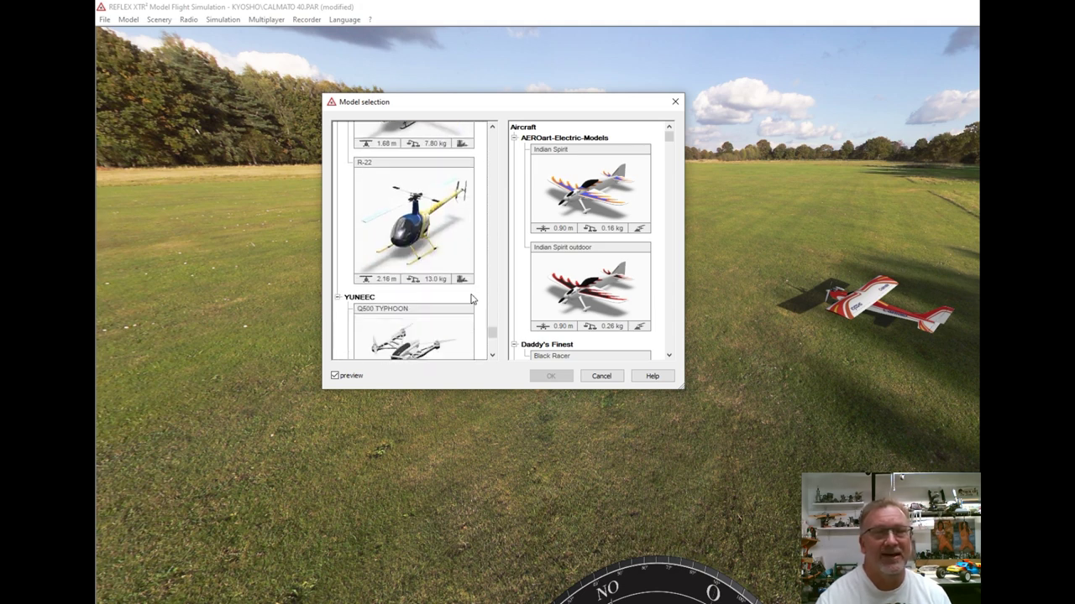
scroll(471, 299, "down", 1)
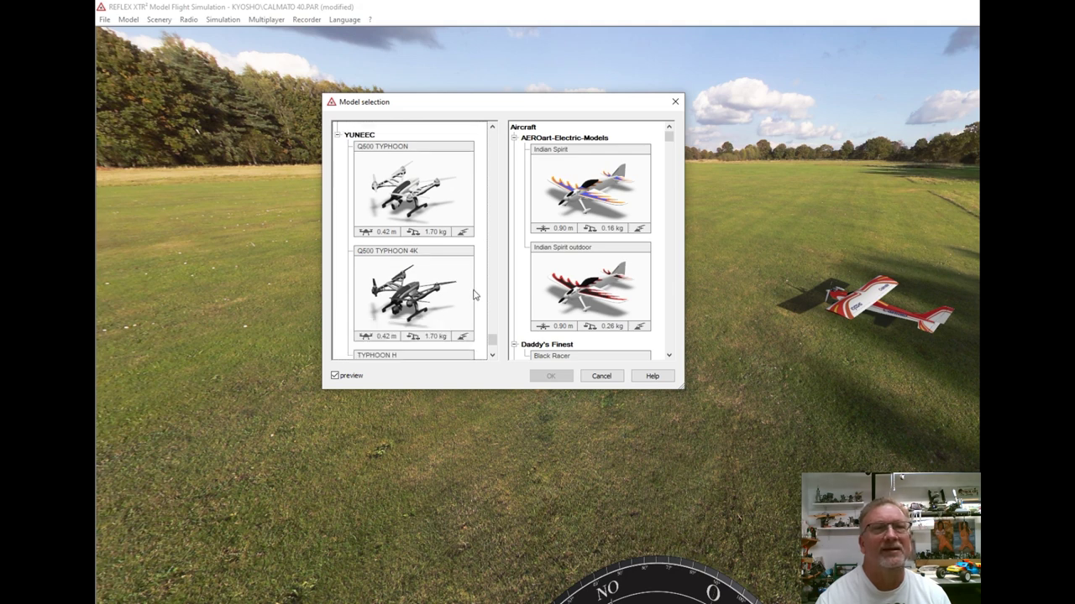
scroll(473, 295, "down", 1)
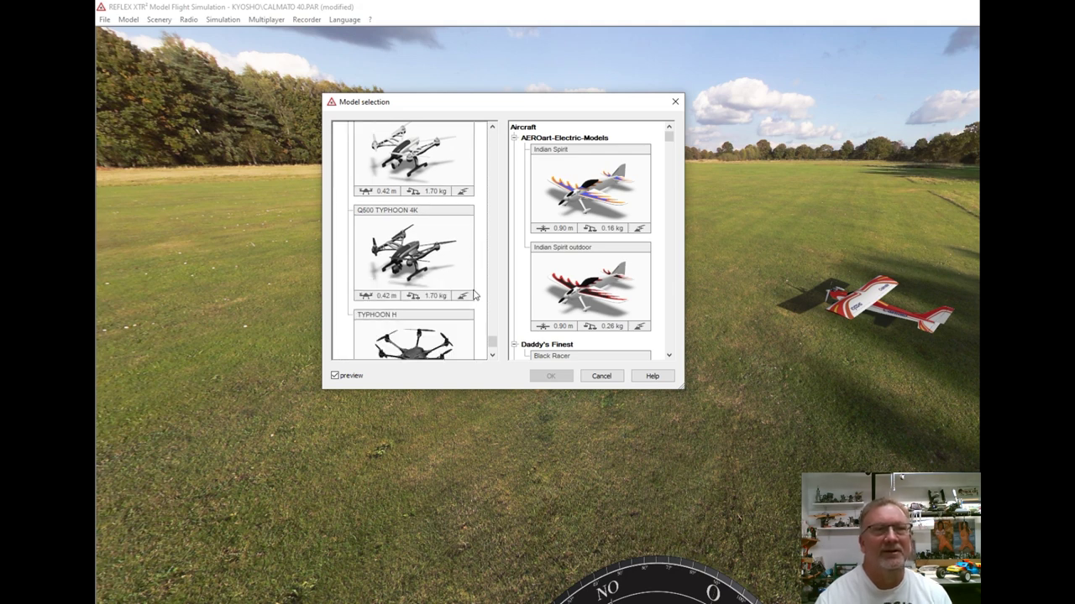
scroll(473, 295, "up", 1)
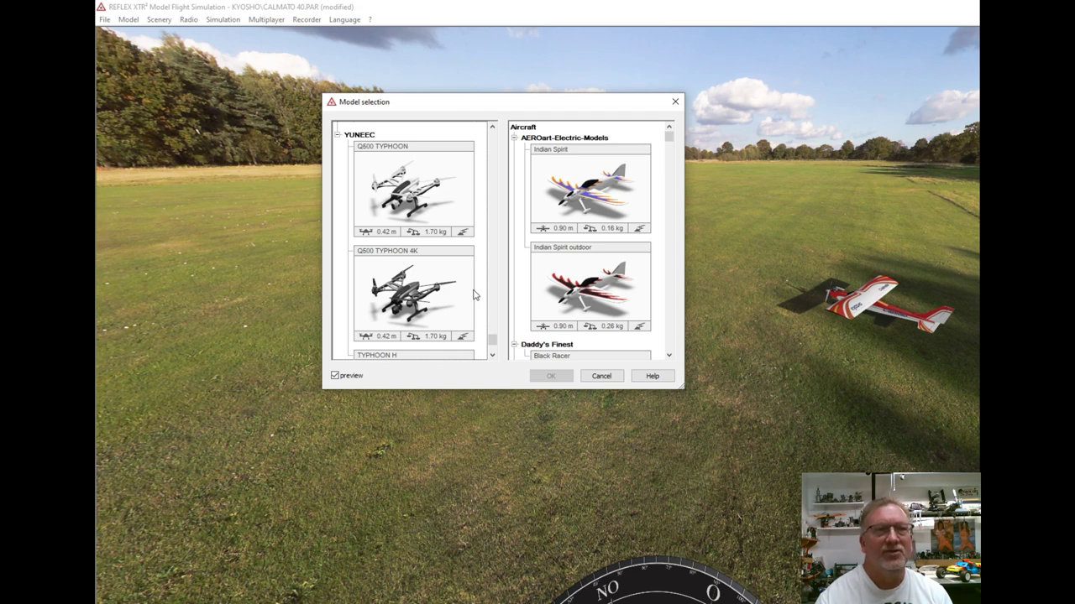
scroll(473, 295, "down", 1)
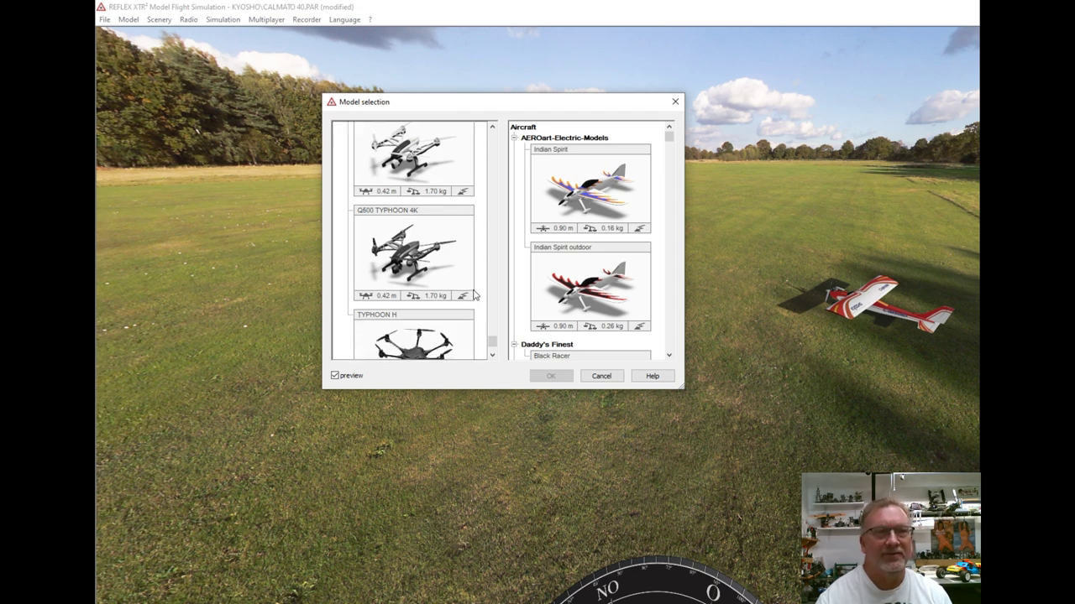
scroll(472, 295, "down", 1)
scroll(473, 295, "down", 1)
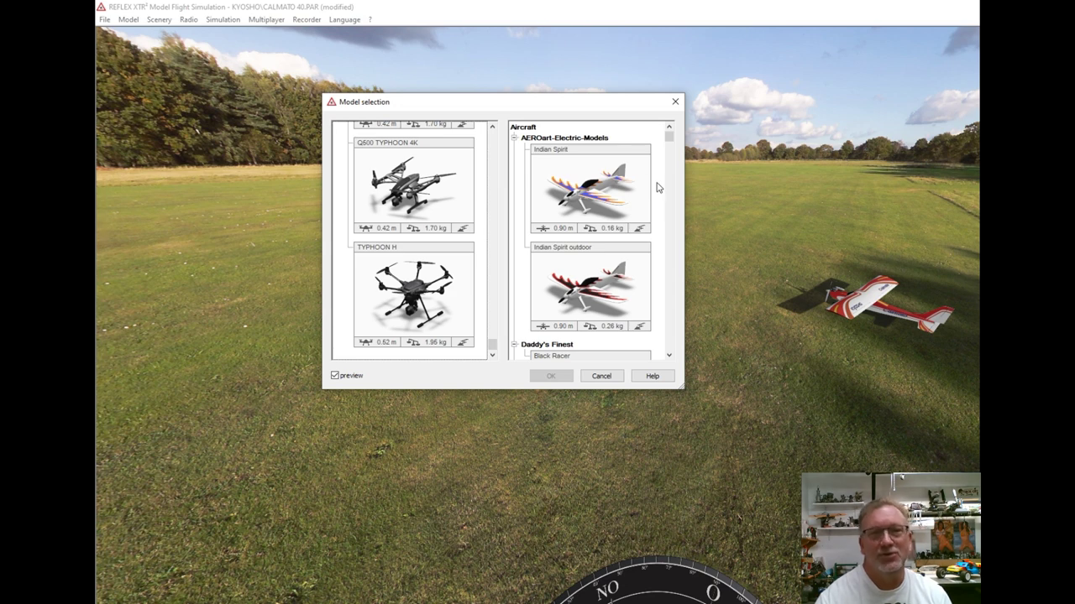
- Scroll the aircraft list to the Tangent Modelltechnik ASW 27, then cancel to keep the Calmato 40
scroll(657, 188, "down", 4)
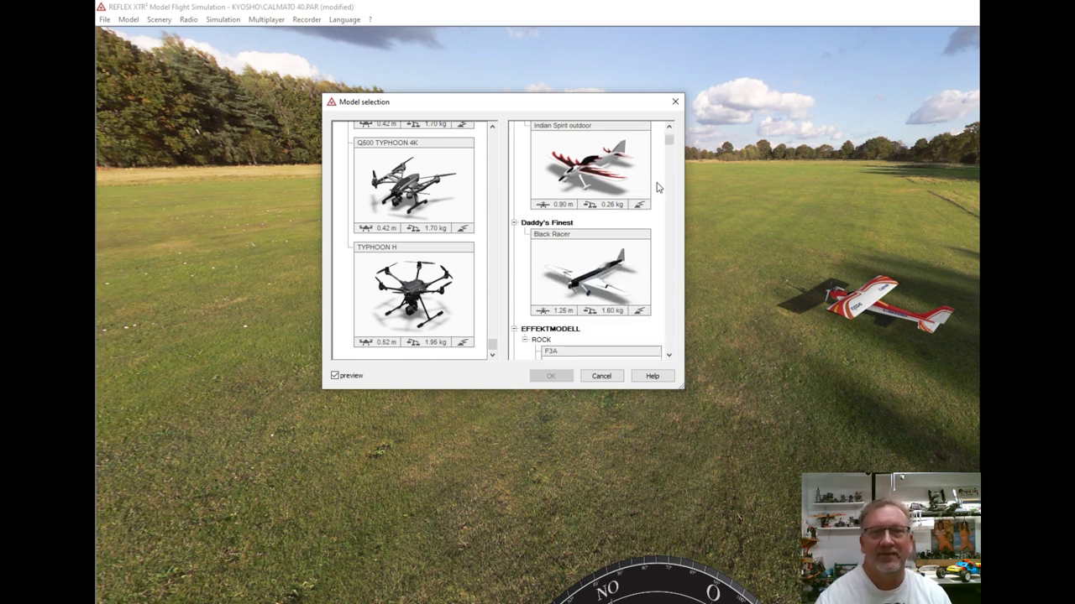
scroll(657, 189, "down", 3)
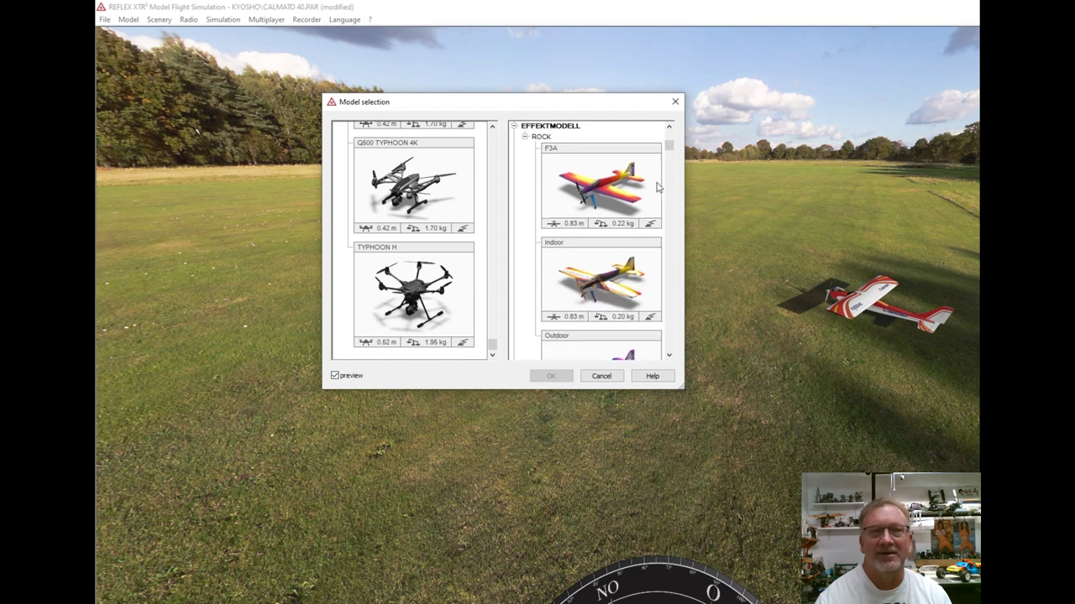
scroll(664, 194, "down", 3)
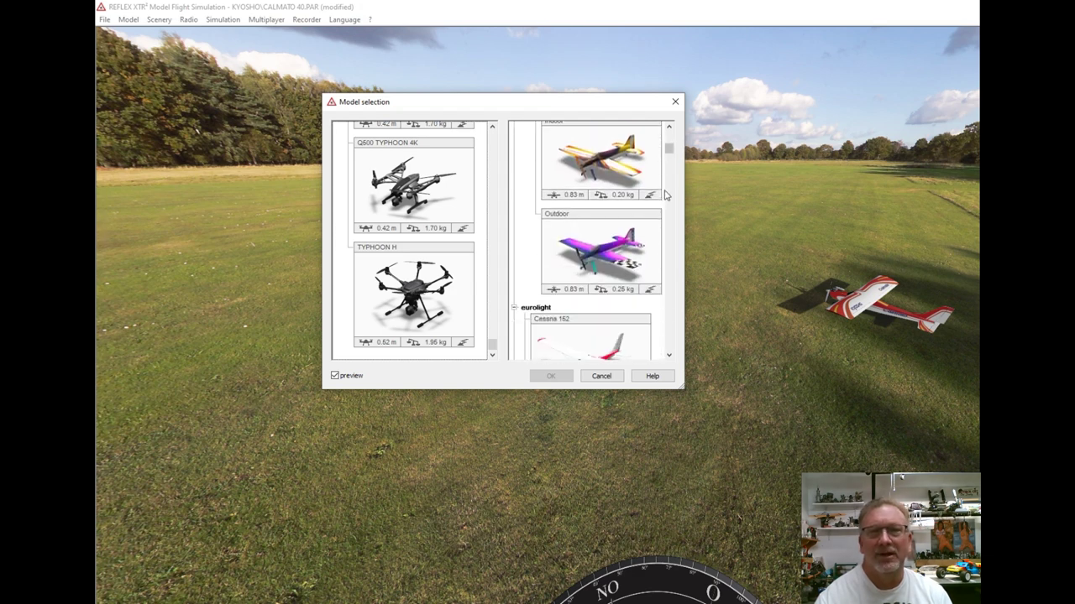
scroll(664, 194, "down", 2)
scroll(664, 194, "down", 2)
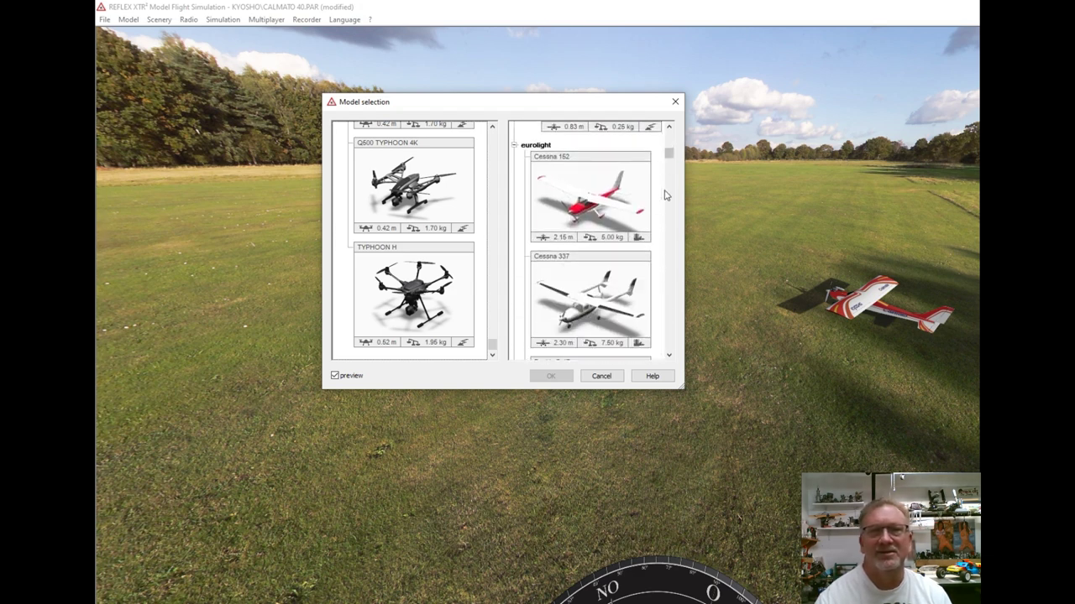
scroll(664, 194, "up", 1)
scroll(664, 198, "up", 1)
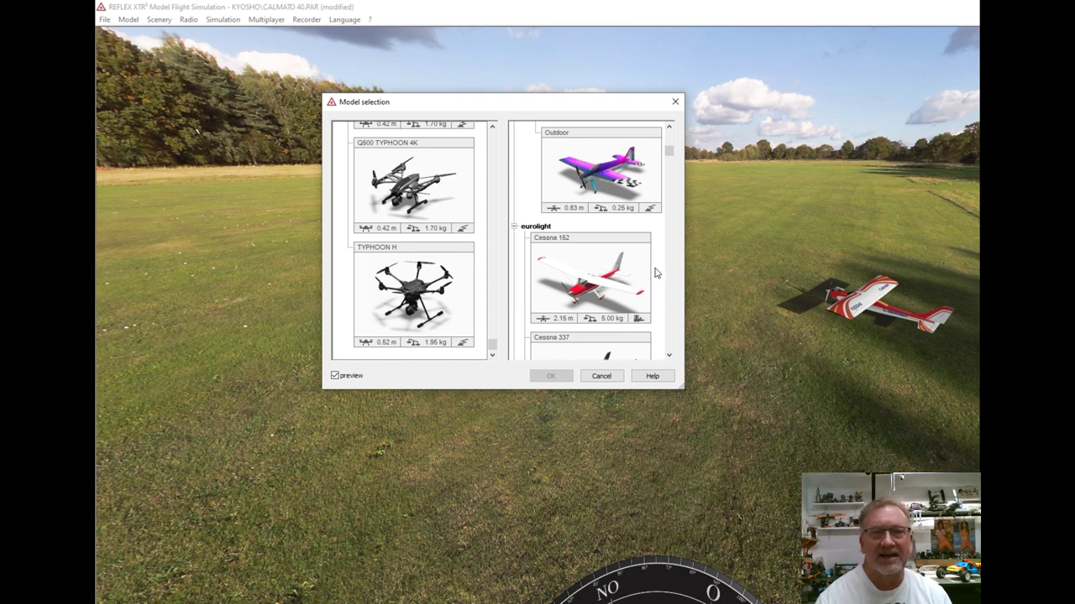
scroll(657, 273, "down", 4)
scroll(656, 273, "up", 1)
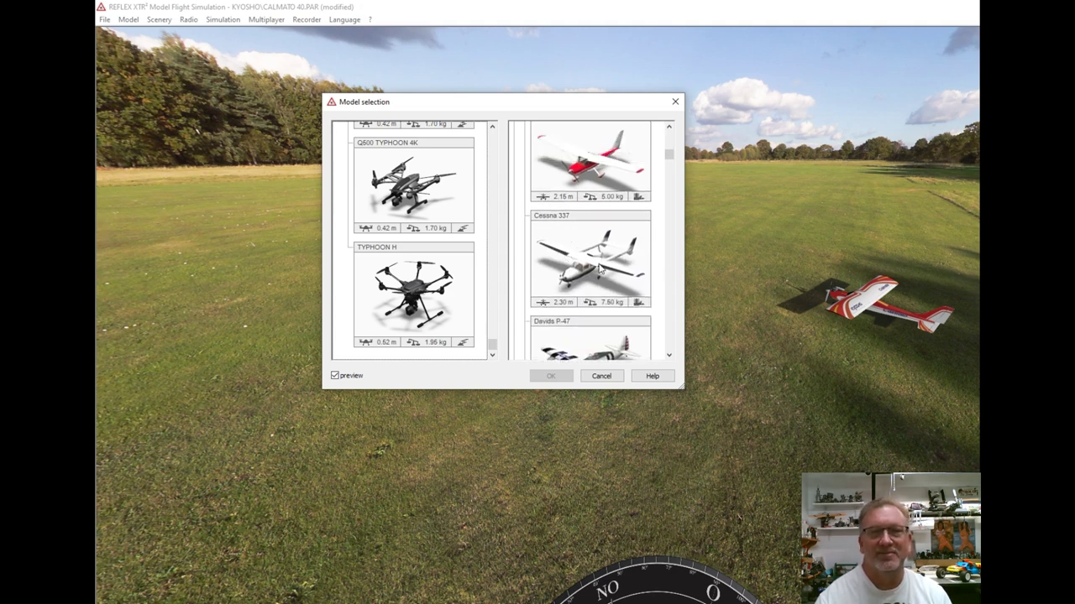
scroll(659, 243, "down", 2)
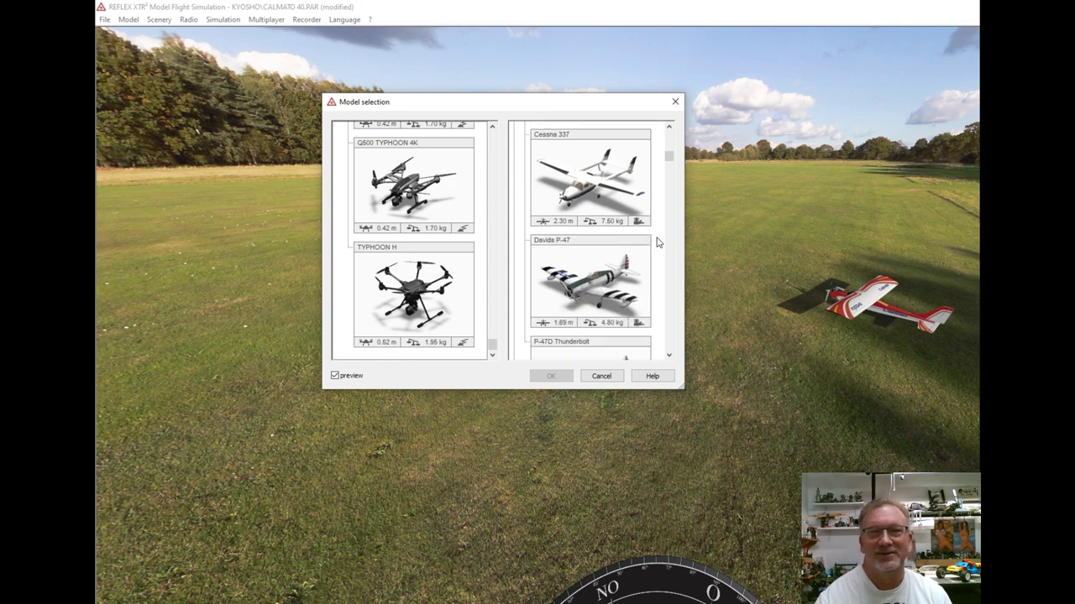
scroll(659, 242, "down", 6)
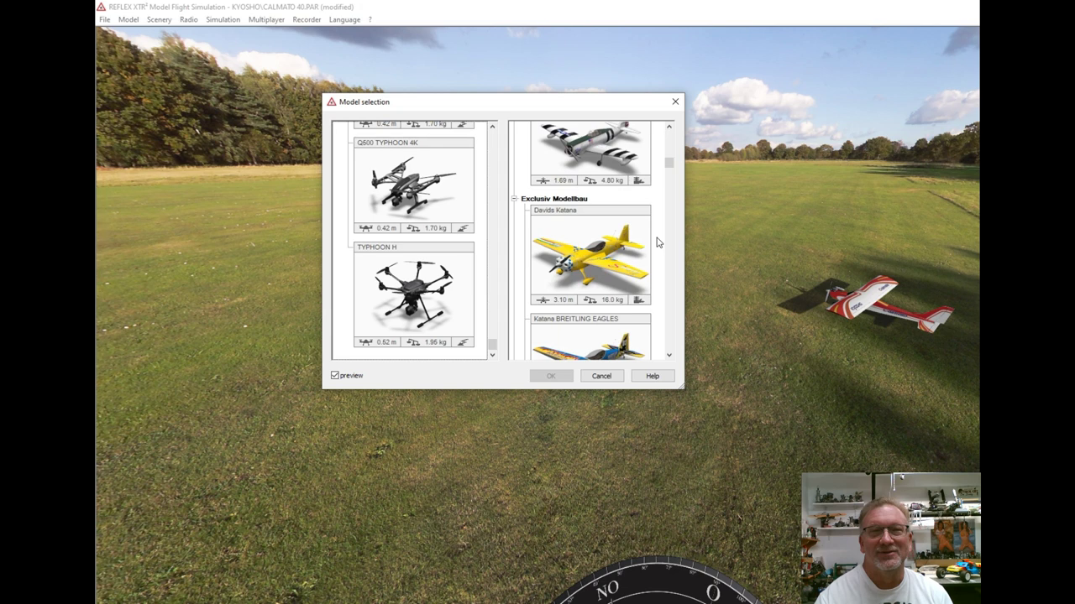
scroll(659, 242, "down", 1)
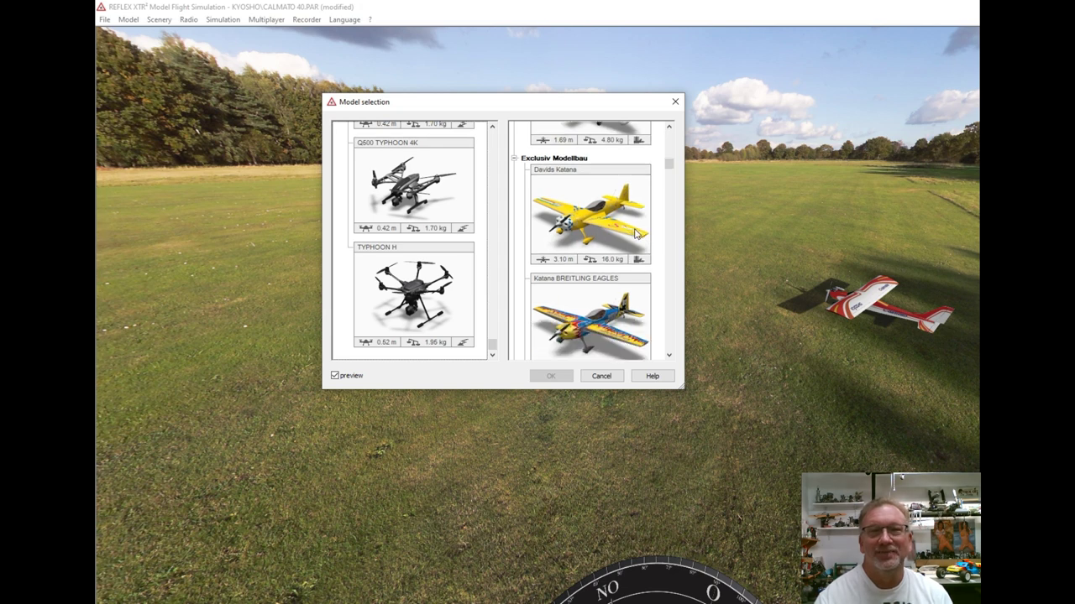
scroll(659, 232, "down", 6)
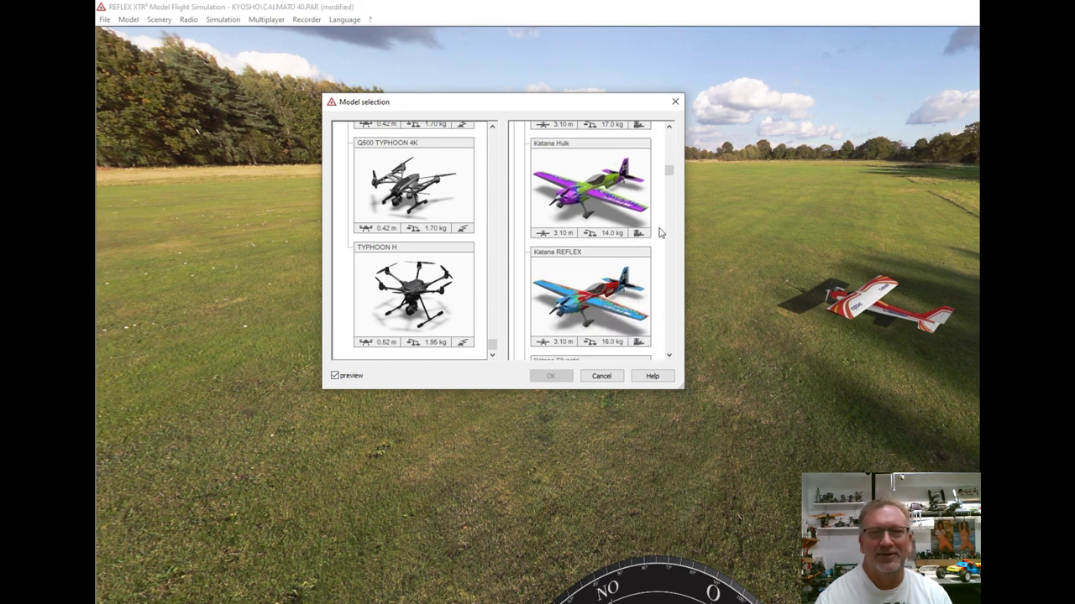
scroll(659, 232, "down", 9)
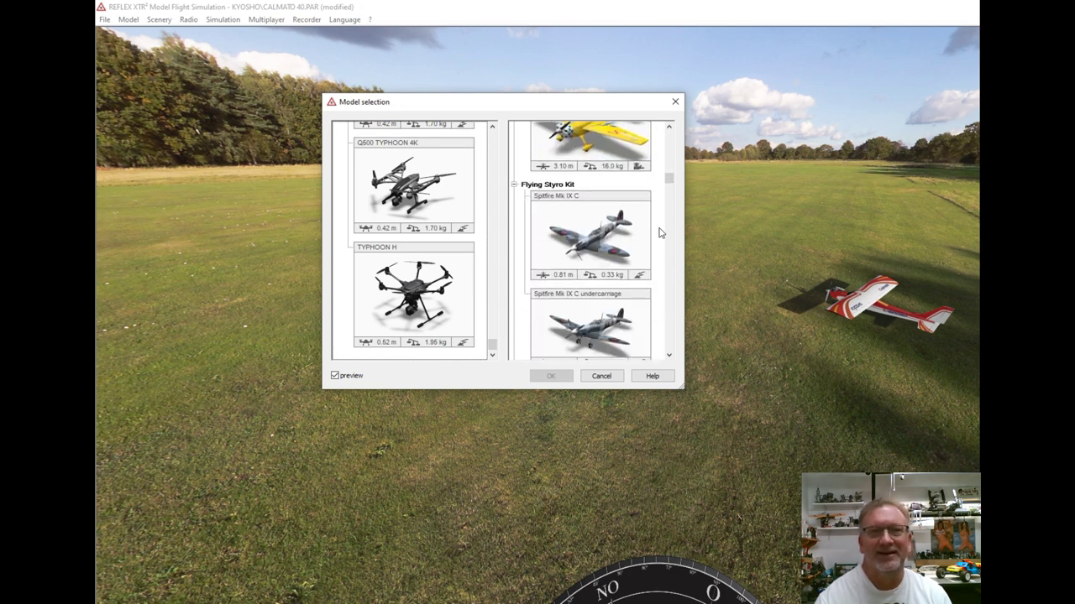
scroll(659, 233, "down", 9)
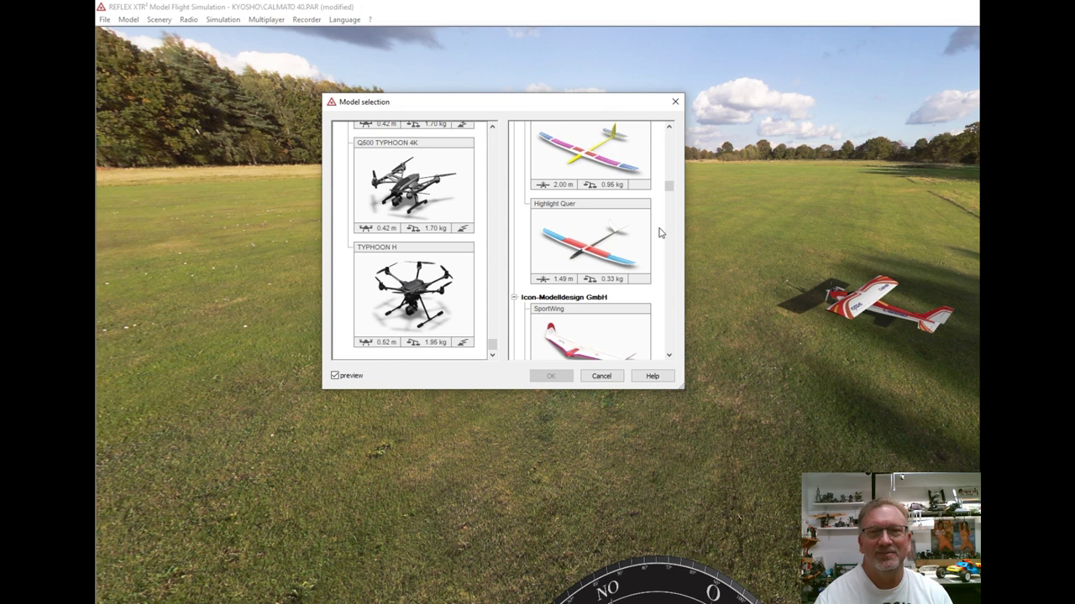
scroll(659, 232, "down", 5)
scroll(659, 233, "down", 5)
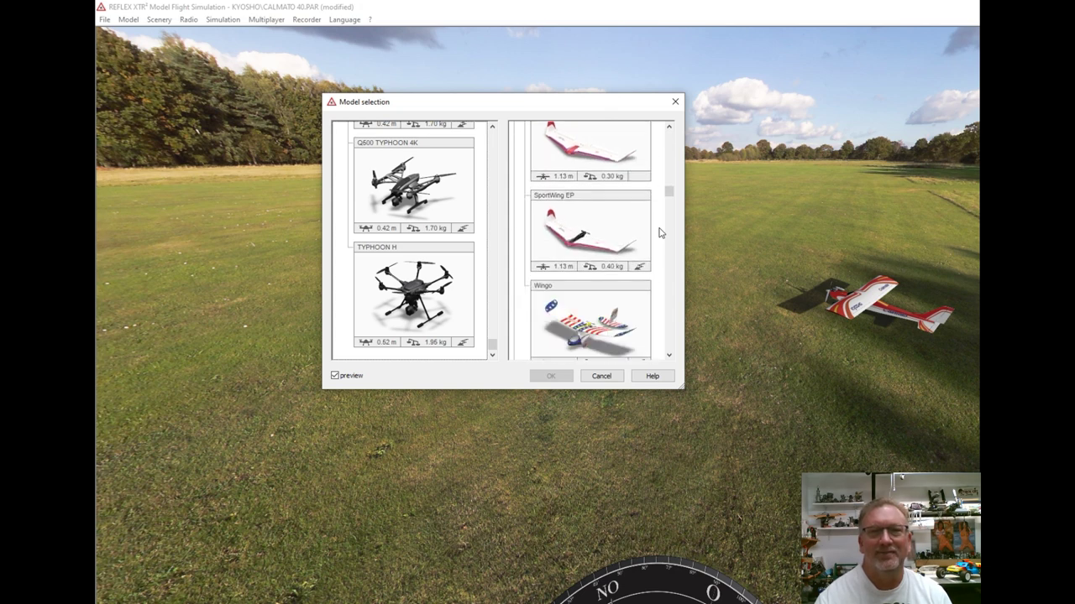
scroll(659, 233, "down", 3)
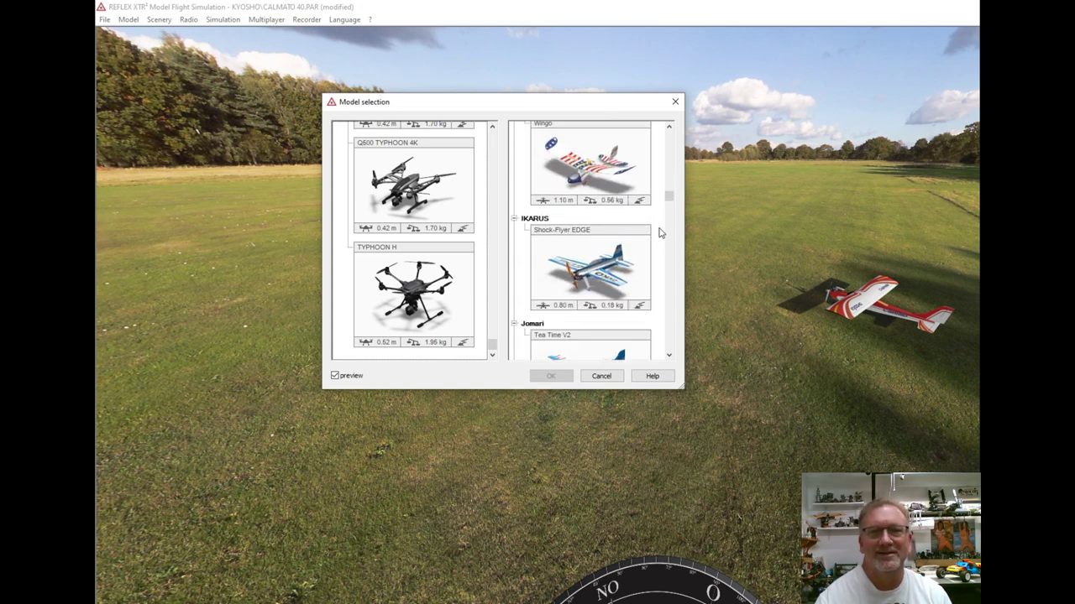
scroll(659, 232, "down", 10)
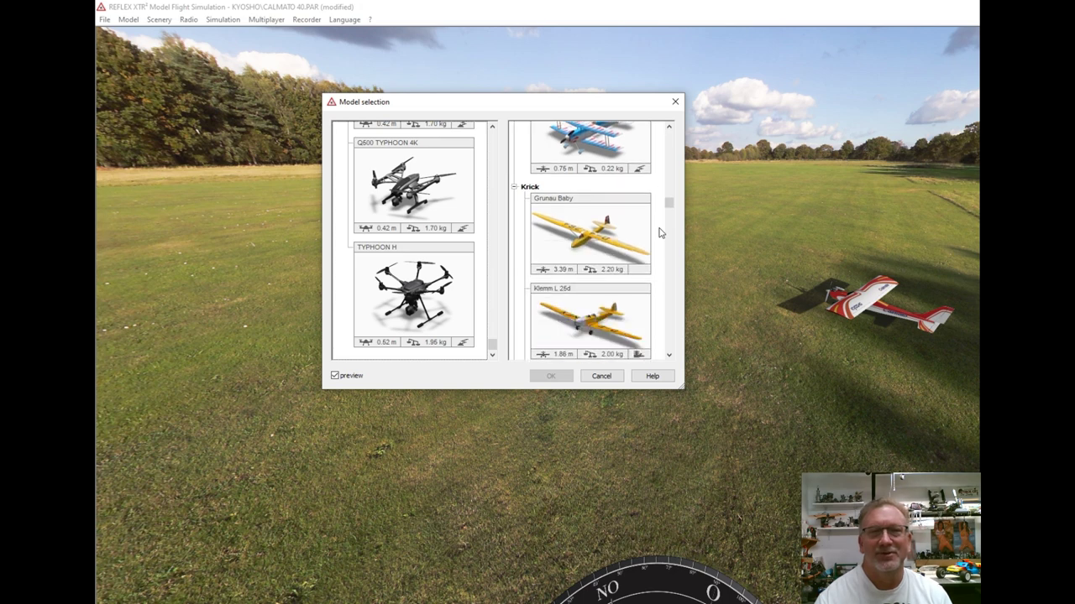
scroll(659, 232, "down", 10)
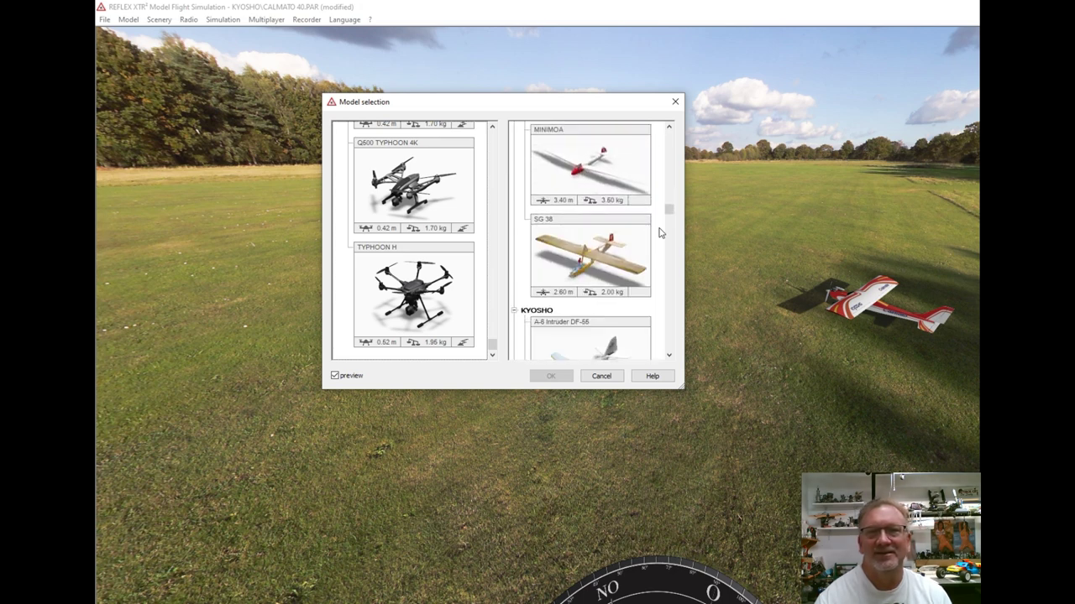
scroll(659, 233, "down", 12)
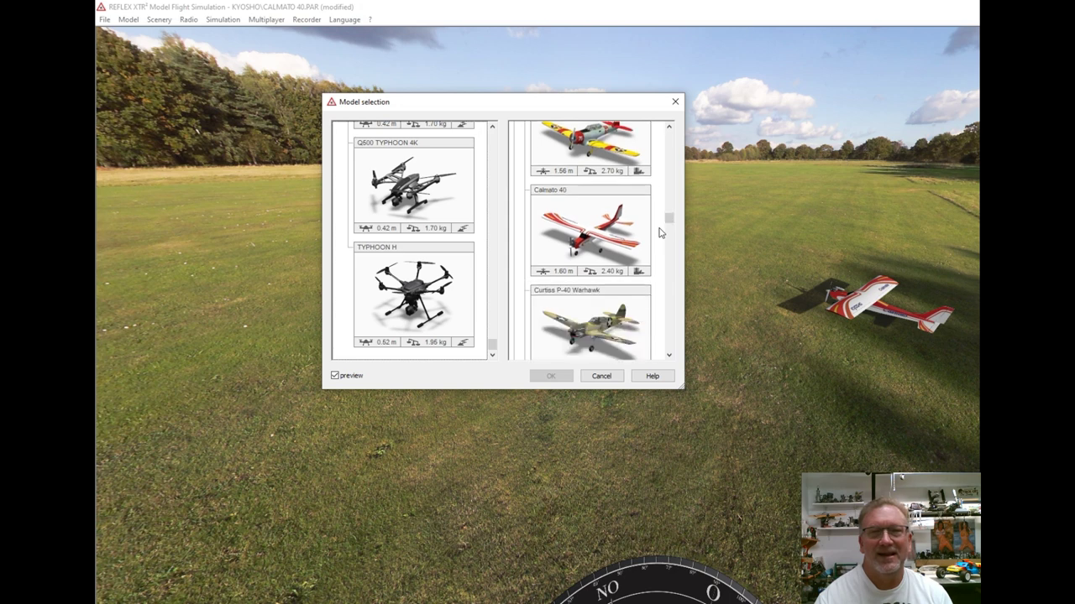
scroll(659, 233, "down", 10)
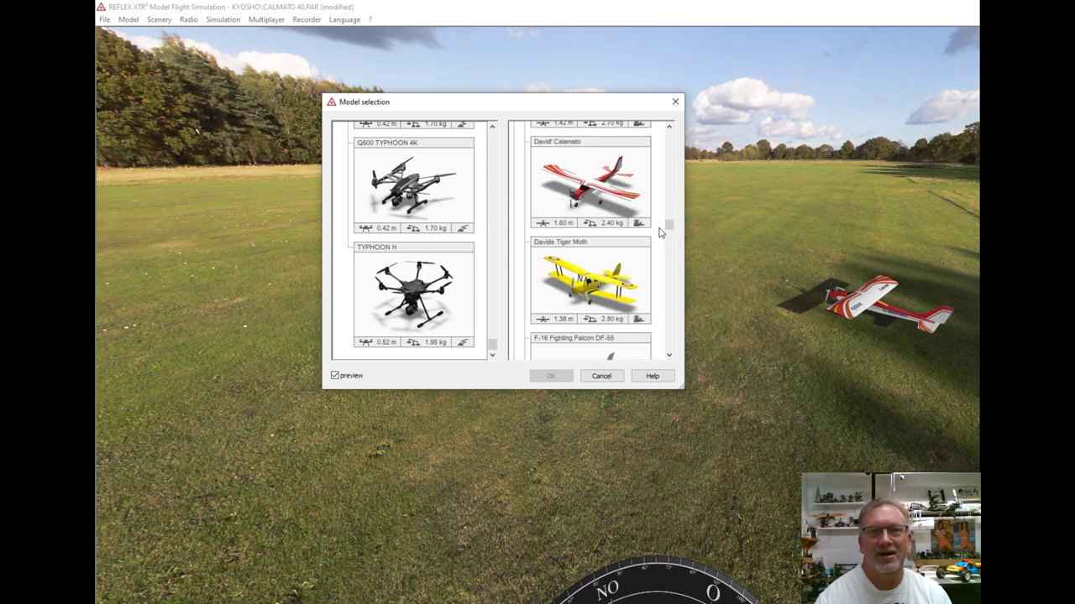
scroll(659, 232, "down", 11)
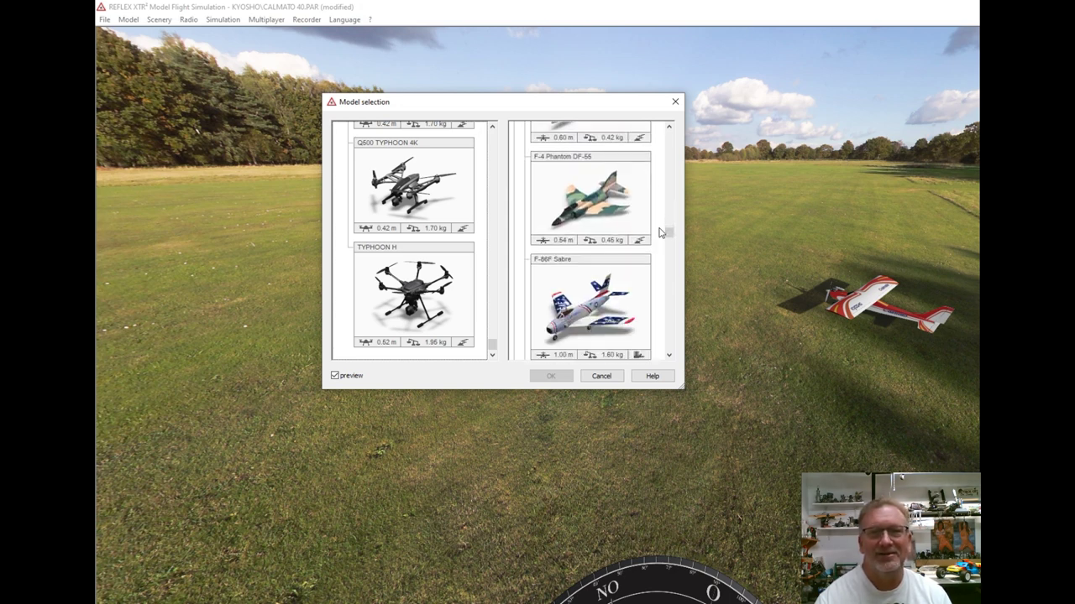
scroll(659, 233, "down", 3)
scroll(659, 232, "down", 2)
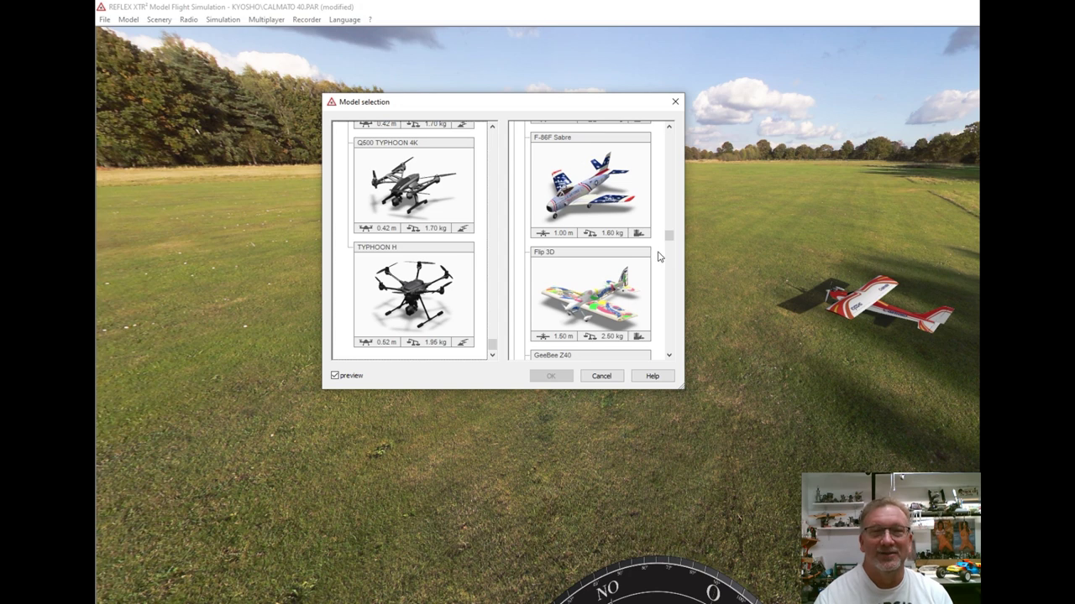
scroll(659, 257, "down", 1)
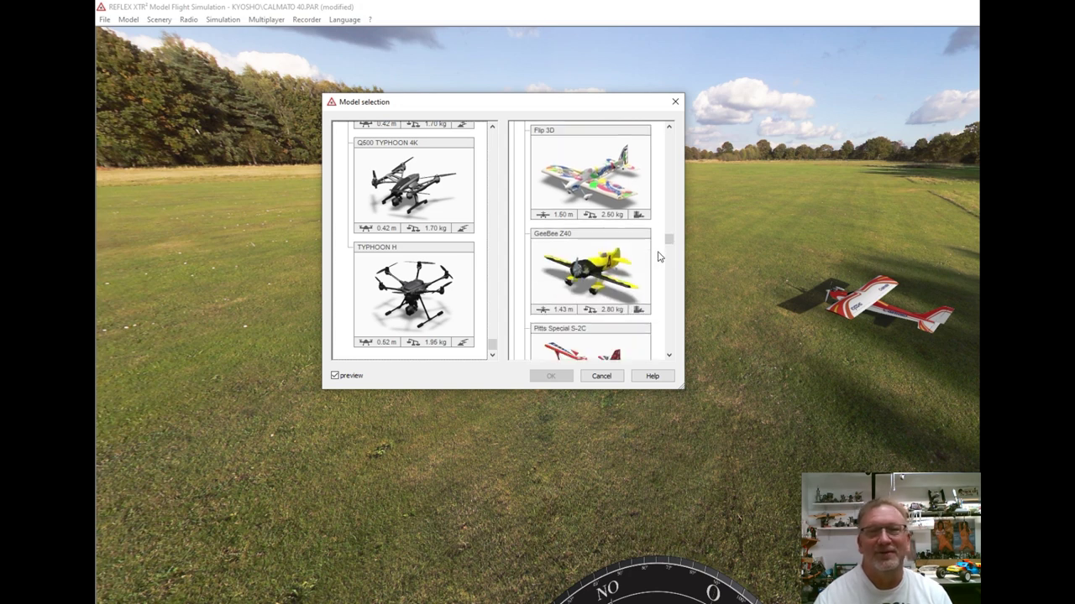
scroll(659, 257, "down", 1)
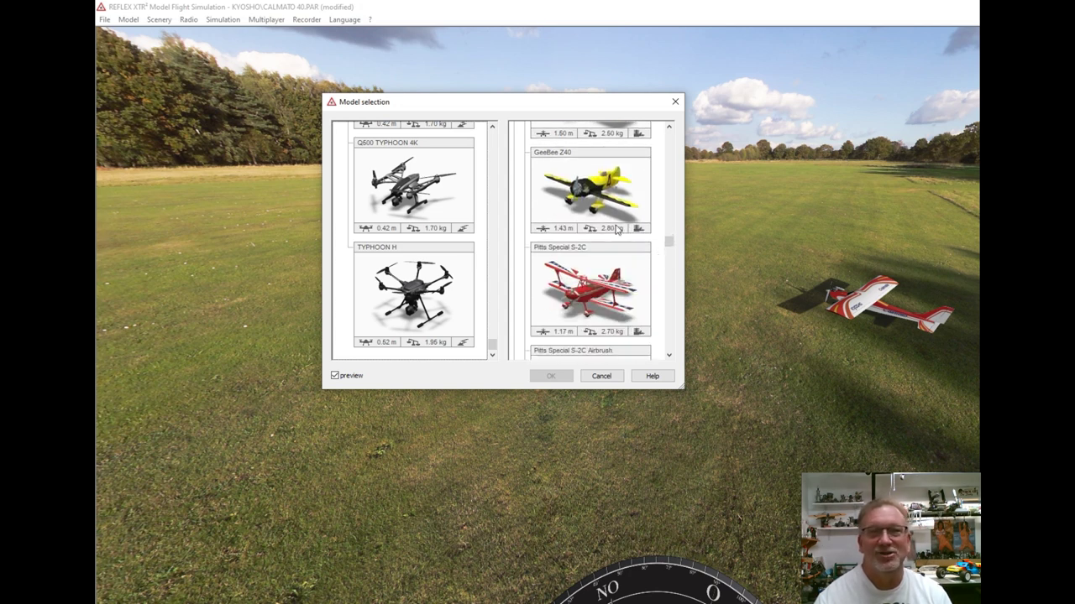
scroll(655, 211, "down", 1)
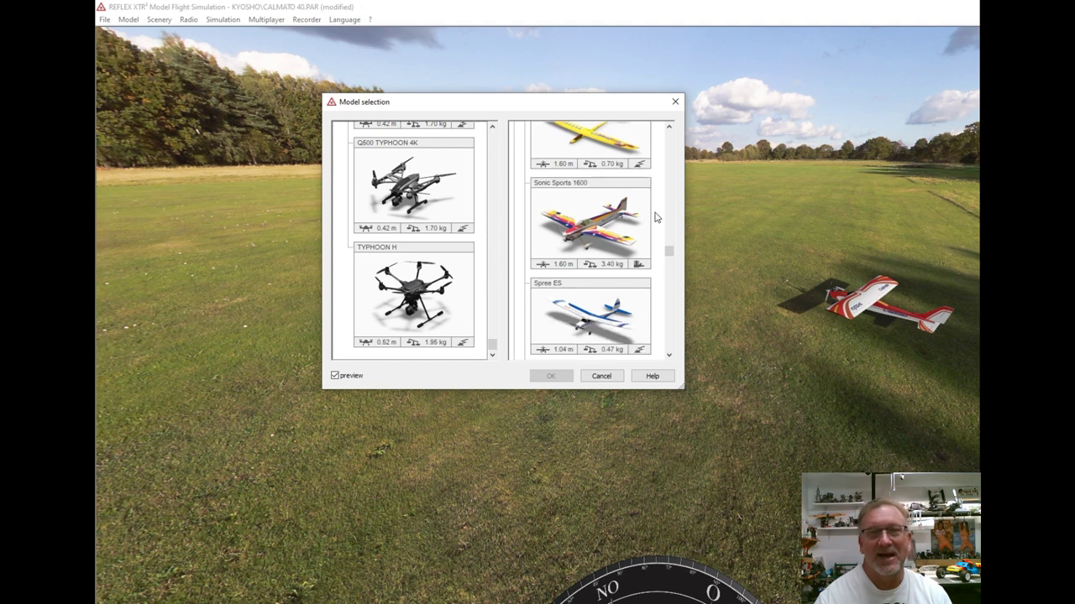
scroll(656, 219, "down", 5)
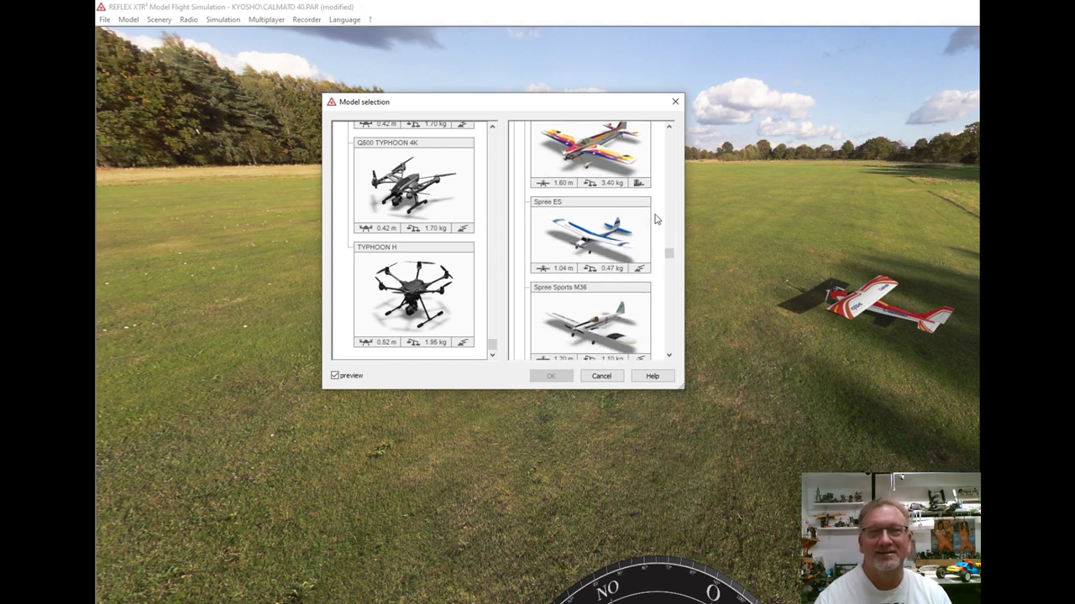
scroll(656, 220, "down", 6)
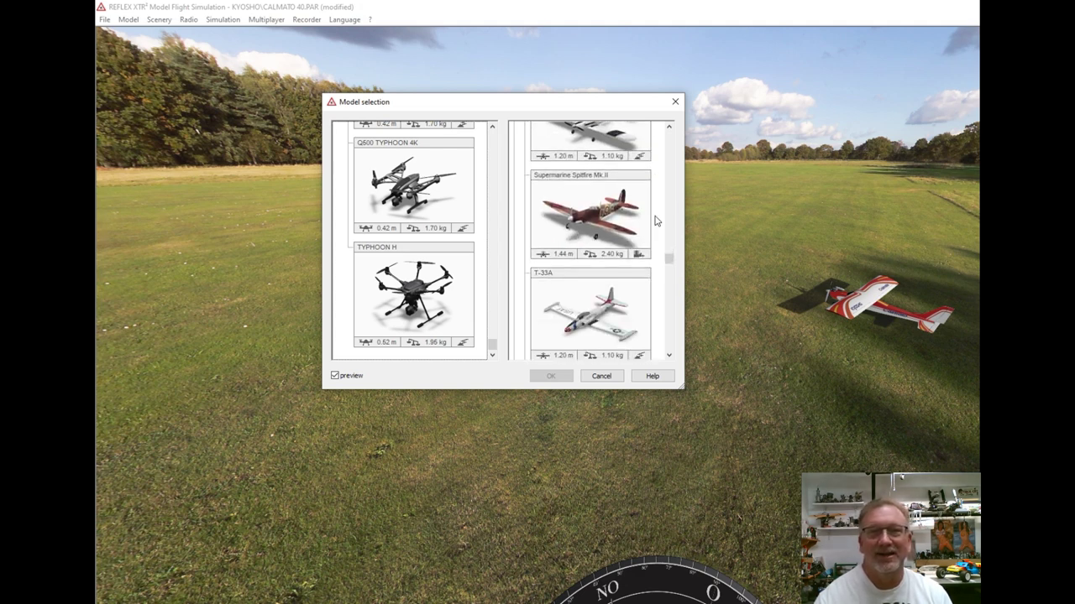
scroll(656, 220, "down", 8)
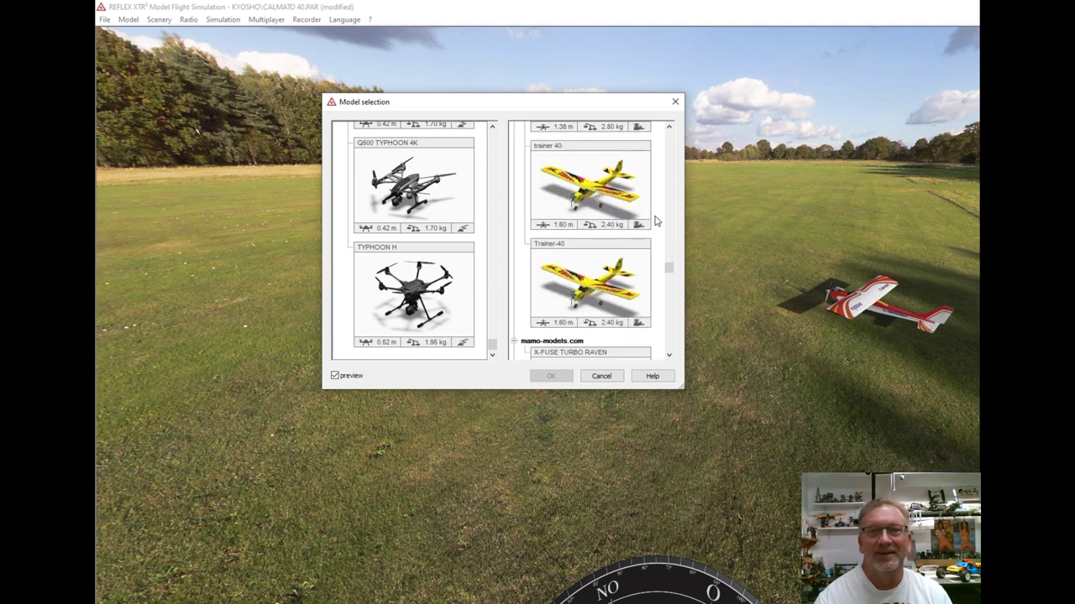
scroll(655, 220, "down", 10)
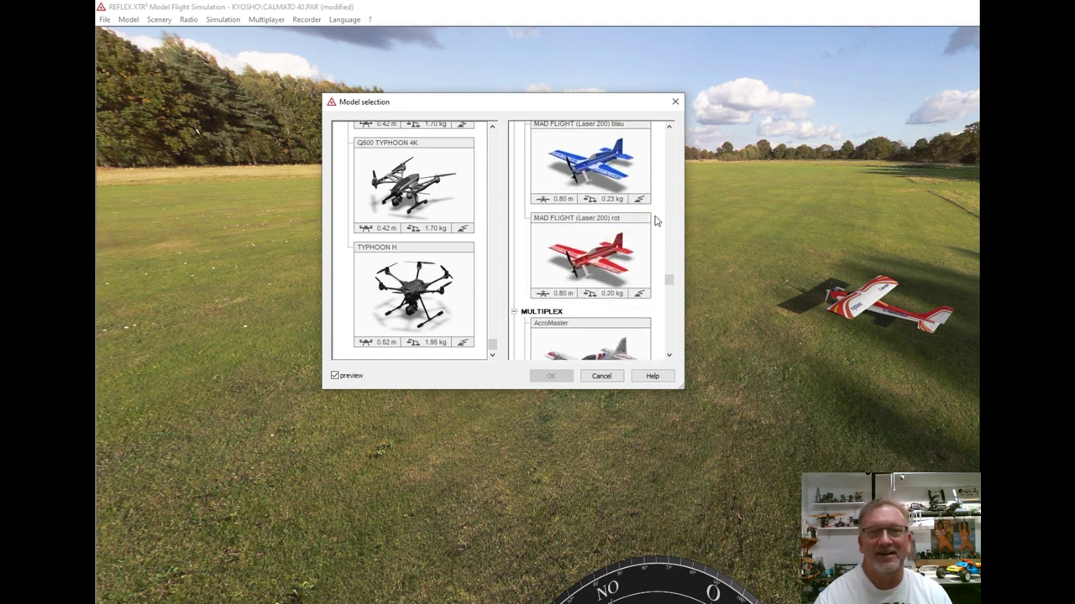
scroll(656, 220, "down", 10)
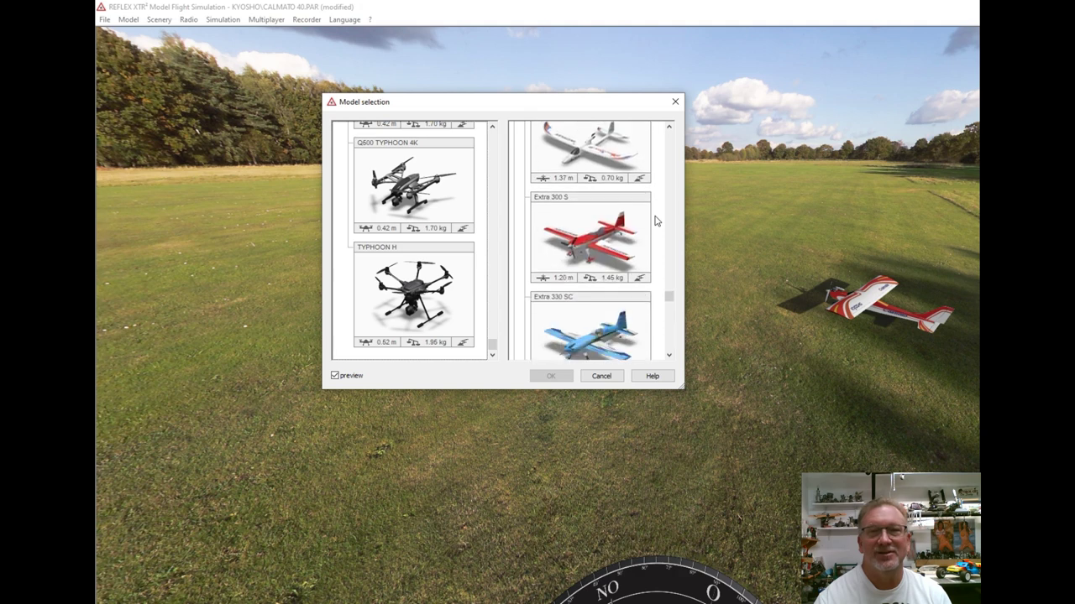
scroll(656, 222, "down", 10)
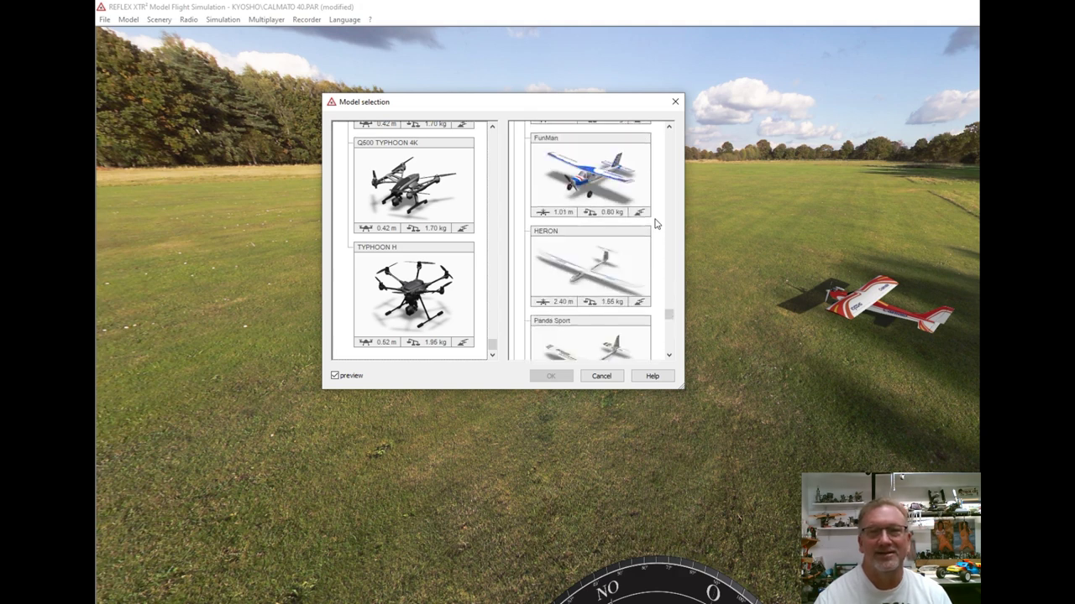
scroll(657, 223, "down", 10)
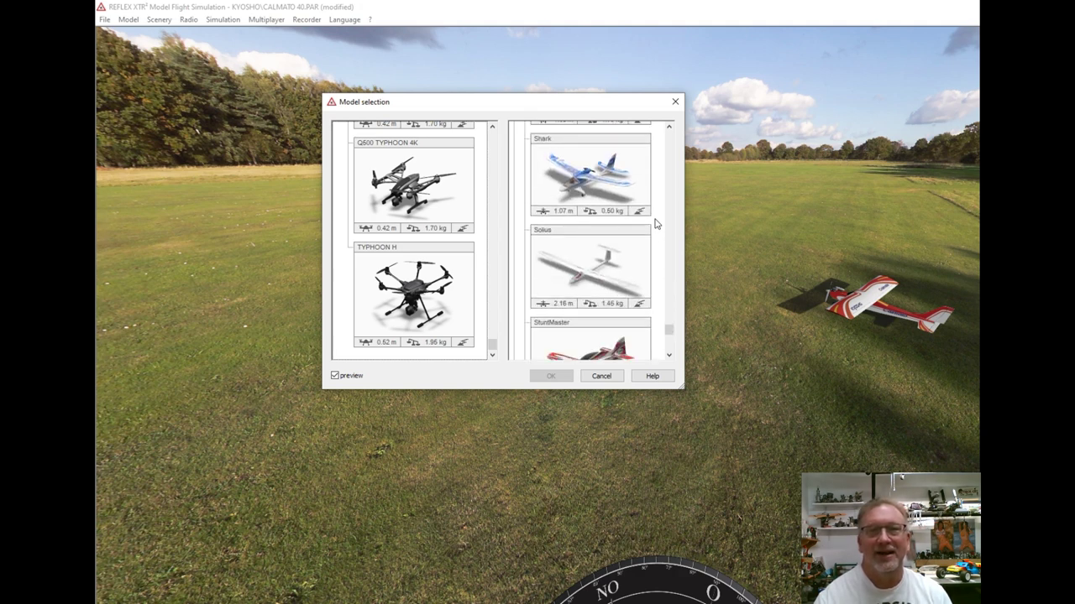
scroll(657, 224, "down", 8)
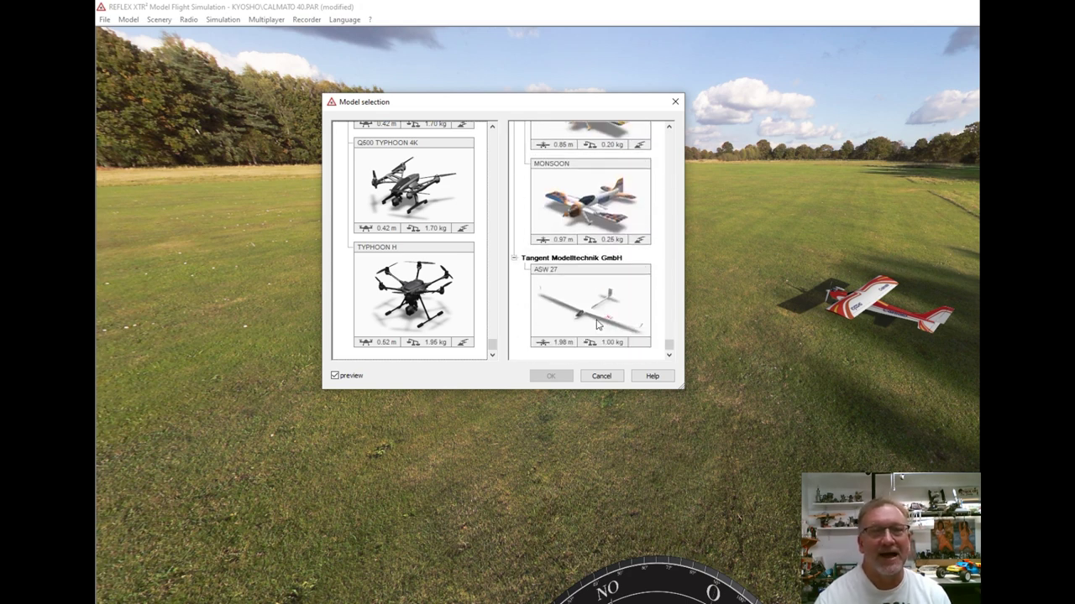
left_click(605, 377)
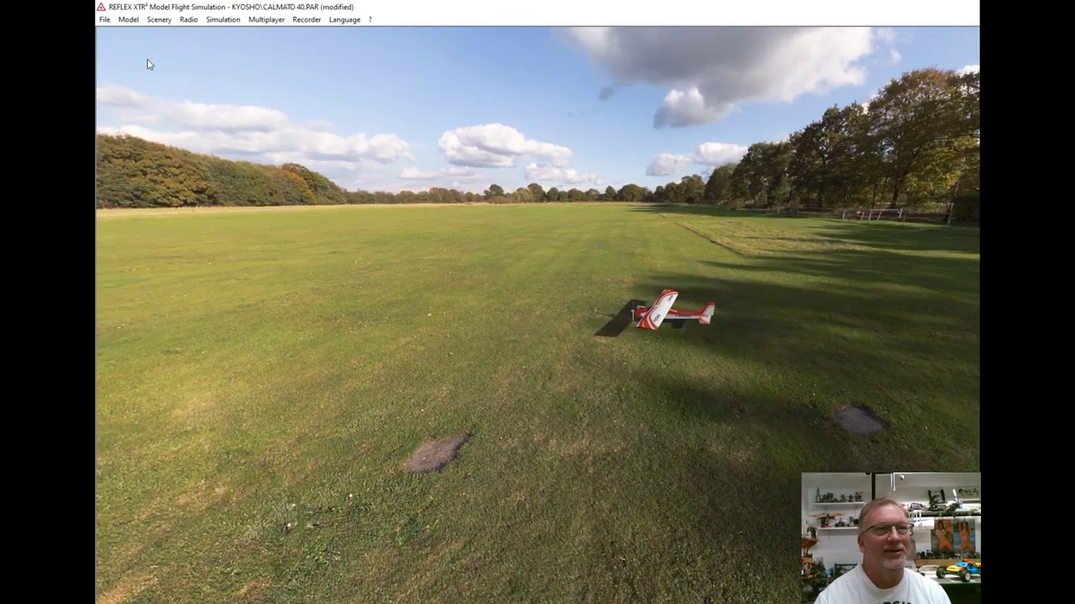
- Review the Calmato 40's model parameters (engine restart enabled, 100% control efficiencies) and confirm them unchanged
left_click(125, 22)
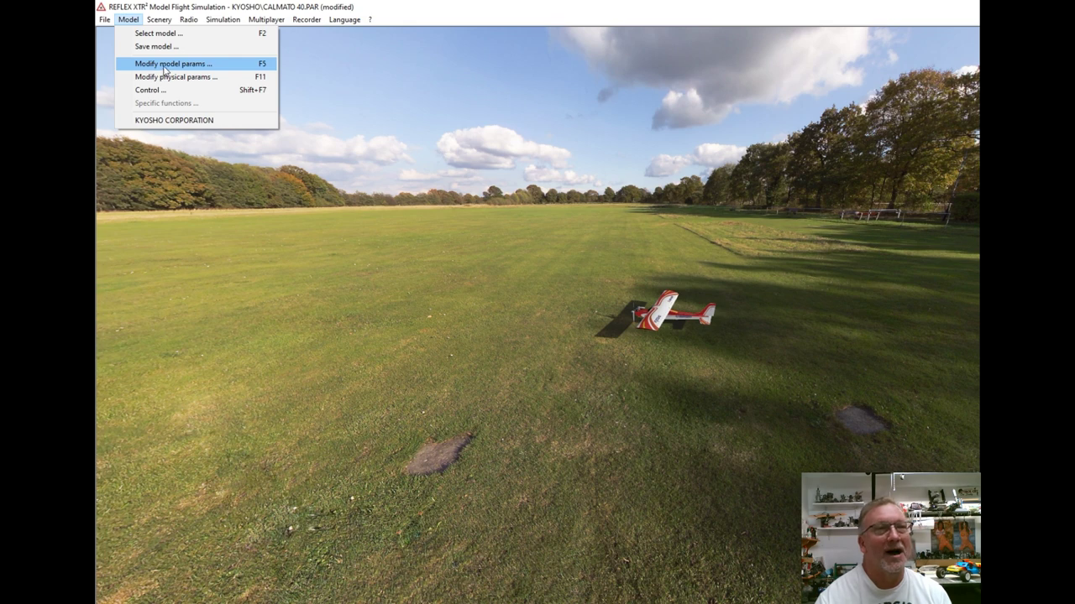
left_click(166, 67)
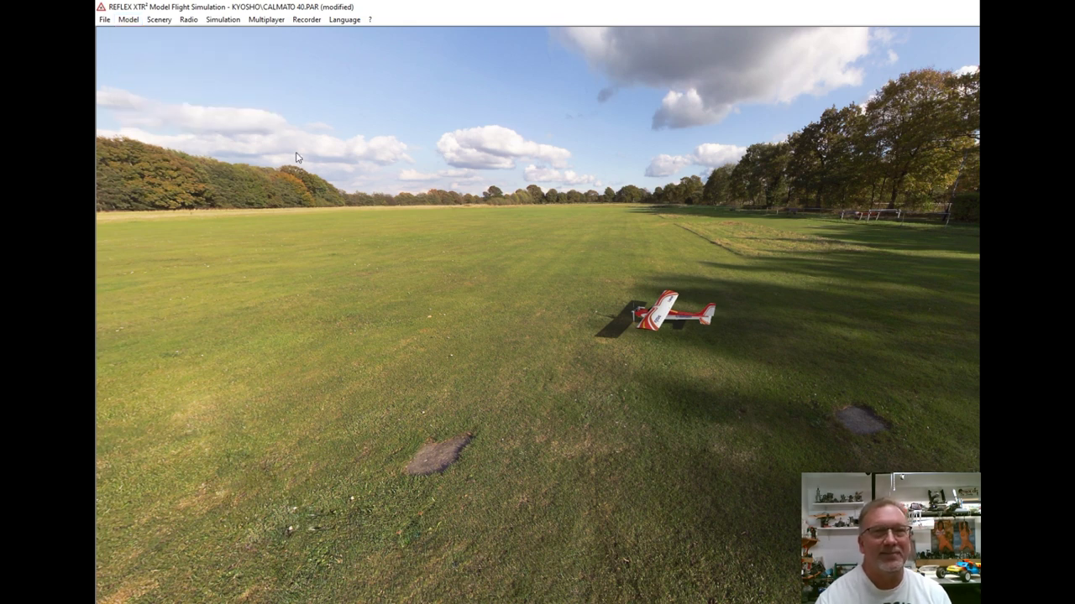
left_click_drag(636, 202, 397, 121)
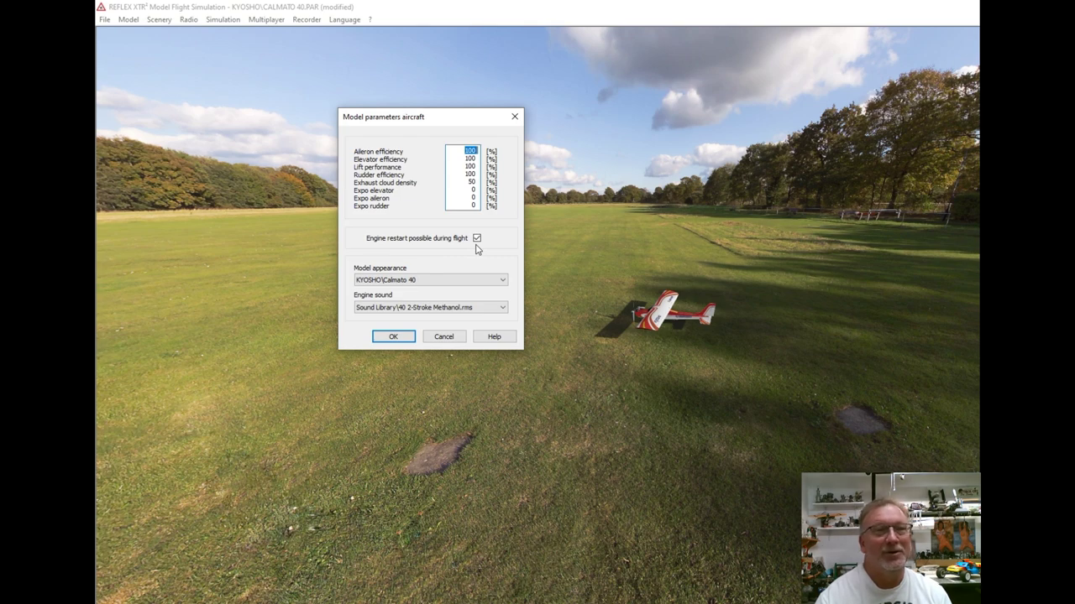
left_click(439, 279)
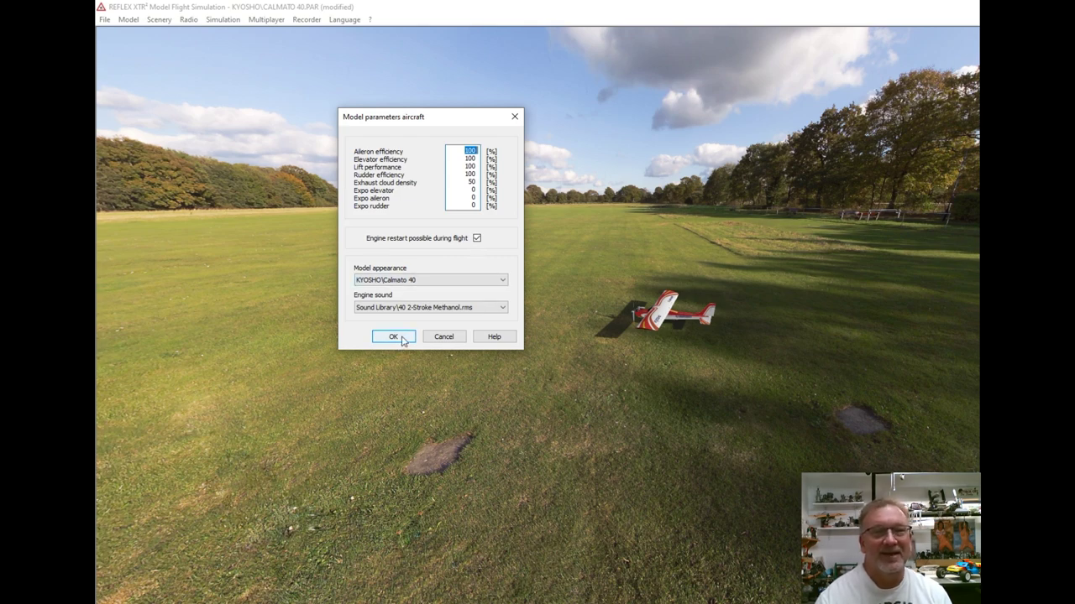
left_click(402, 338)
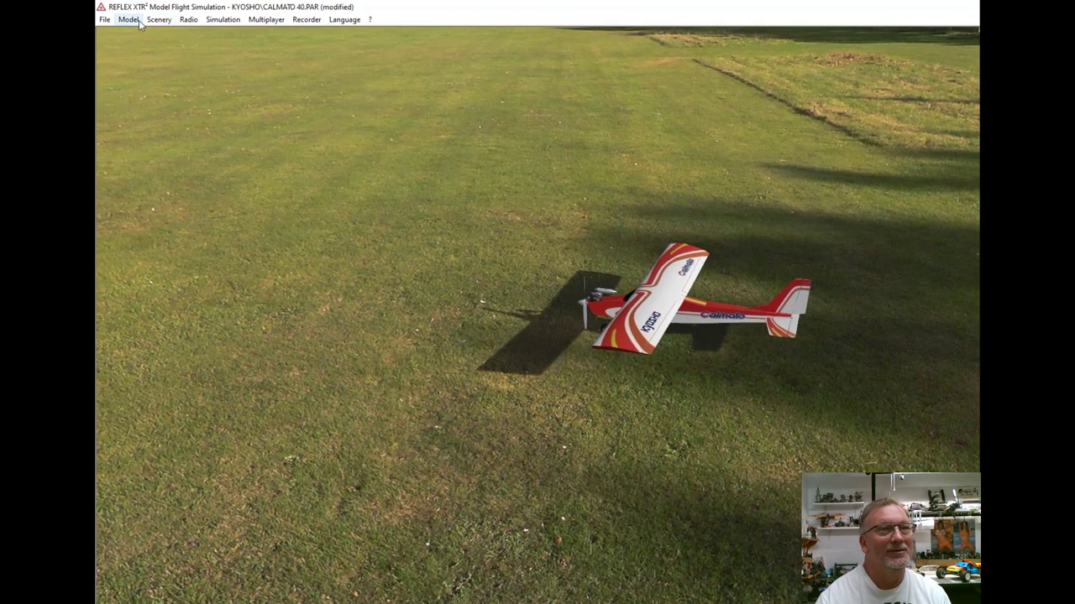
left_click(138, 22)
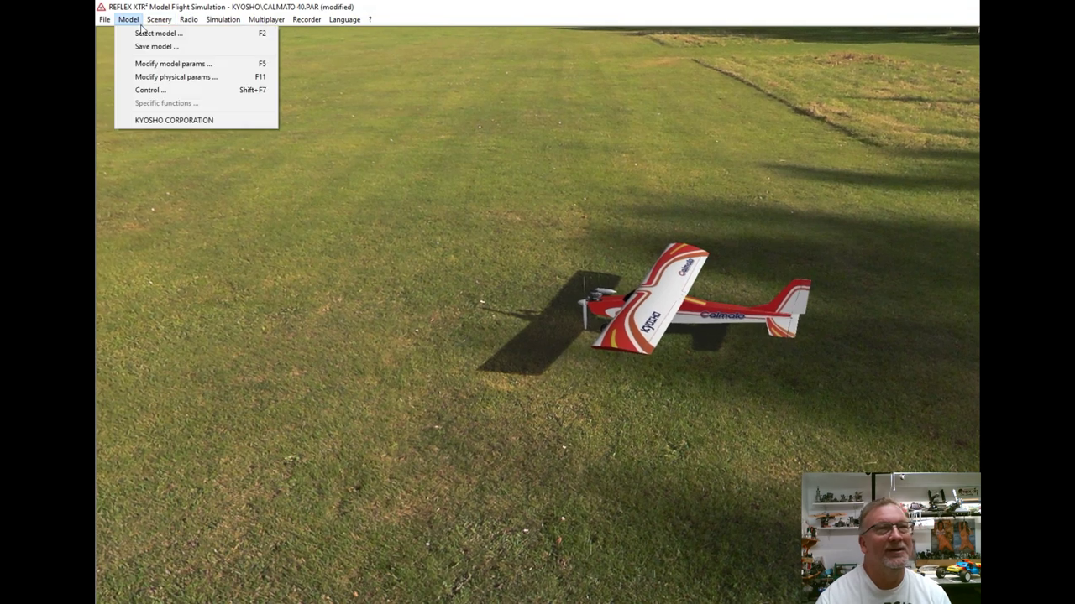
- View the Calmato 40's Drive and Main wing physical parameters (1.6 m wingspan, 0.27 m chords)
left_click(153, 80)
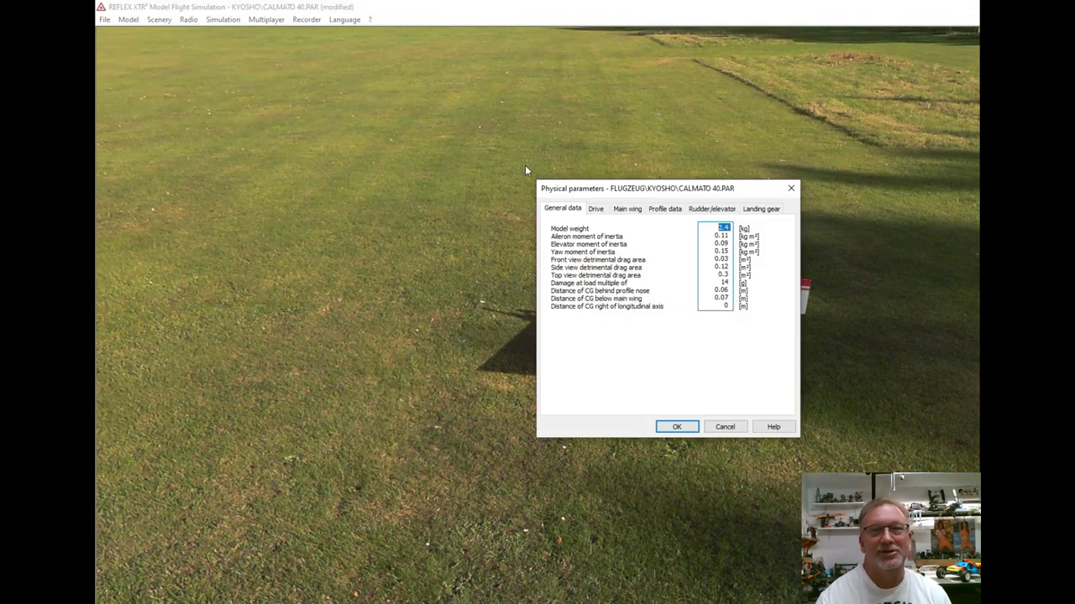
mouse_move(645, 193)
left_mouse_down()
mouse_move(462, 122)
mouse_move(446, 135)
left_mouse_up()
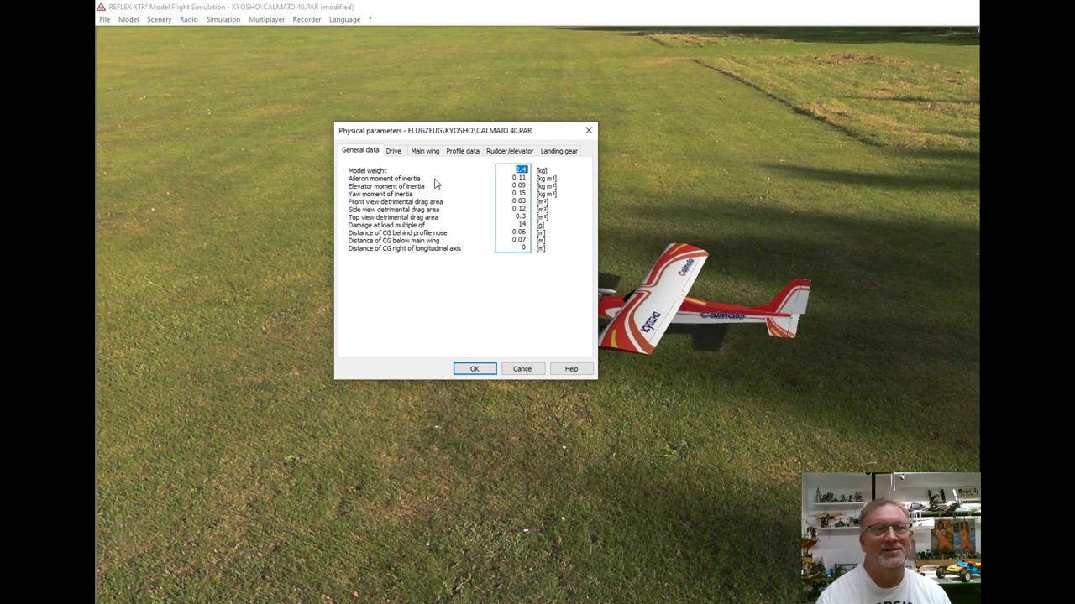
left_click(395, 152)
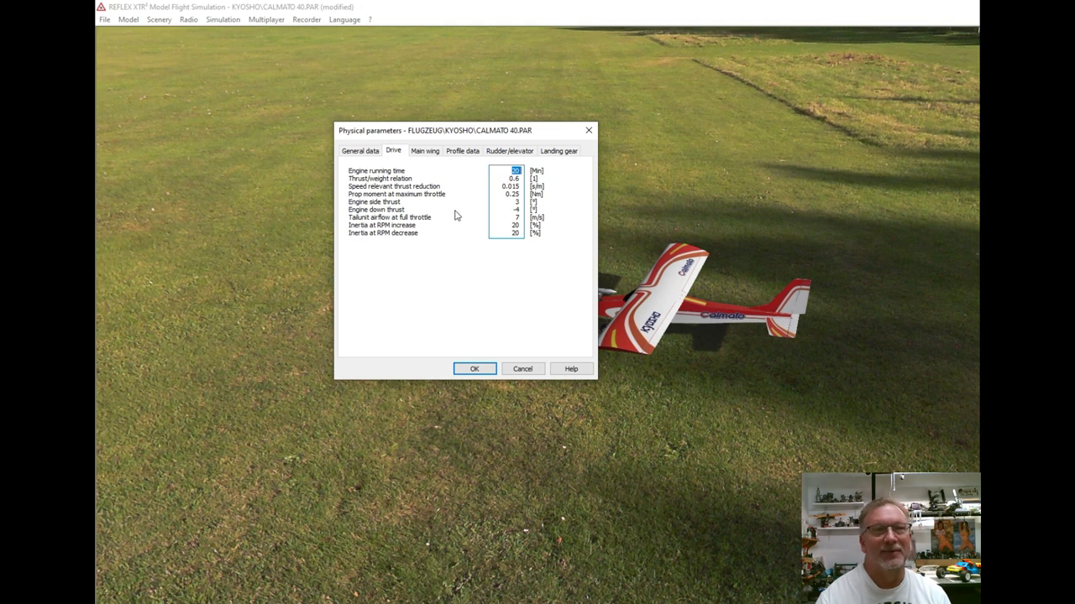
left_click(427, 159)
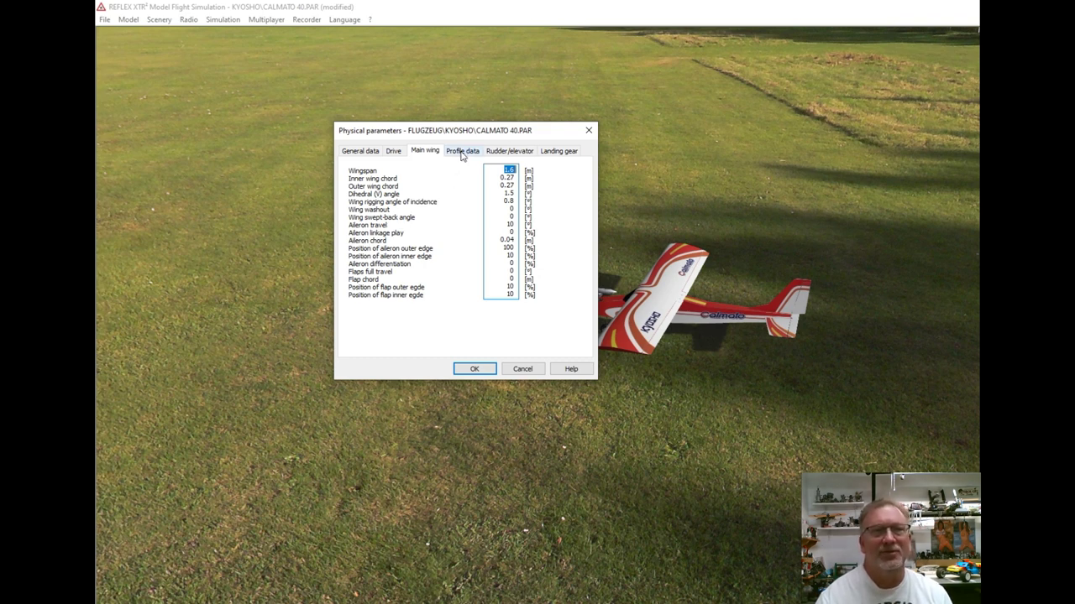
- View the Profile data, then Rudder/elevator values (0.65 m tail lever arm, 42° elevator travel)
left_click(461, 155)
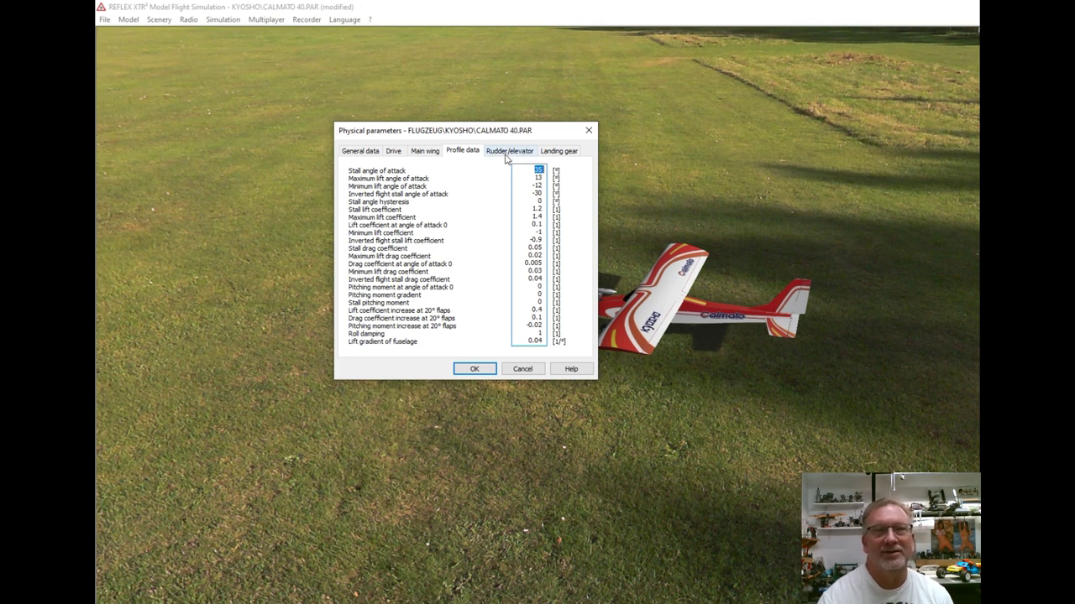
left_click(506, 153)
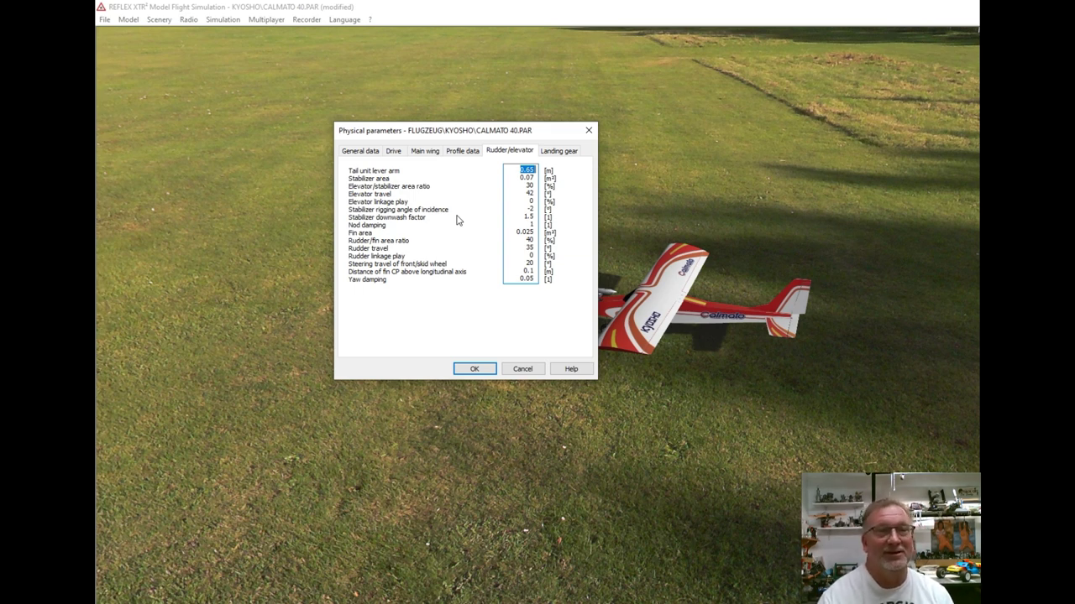
- Check the main gear spring rate, damping and friction, then close the dialog without applying changes
left_click(553, 157)
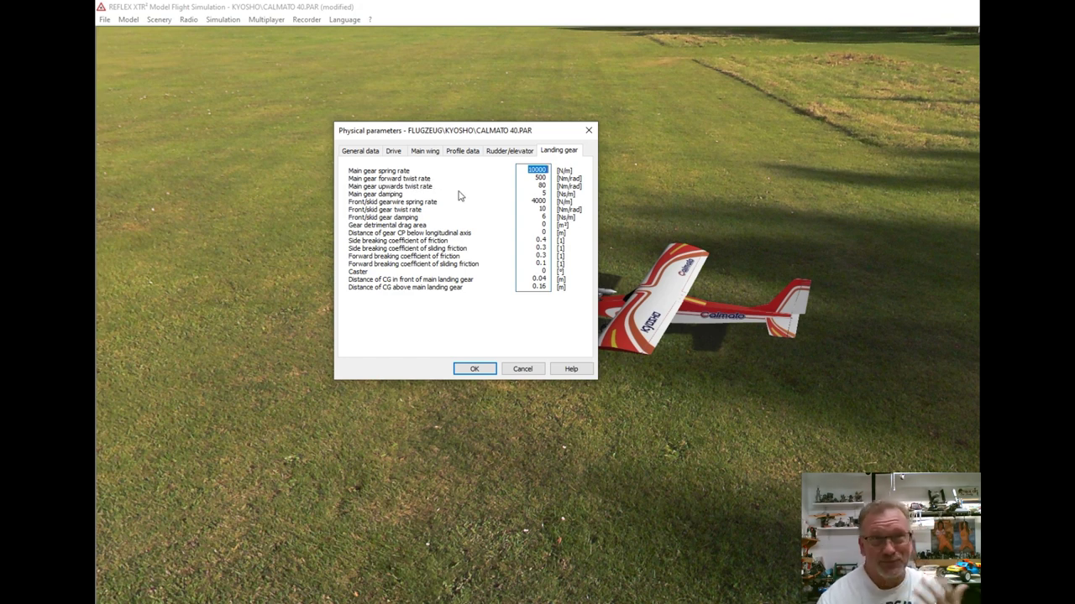
left_click(527, 369)
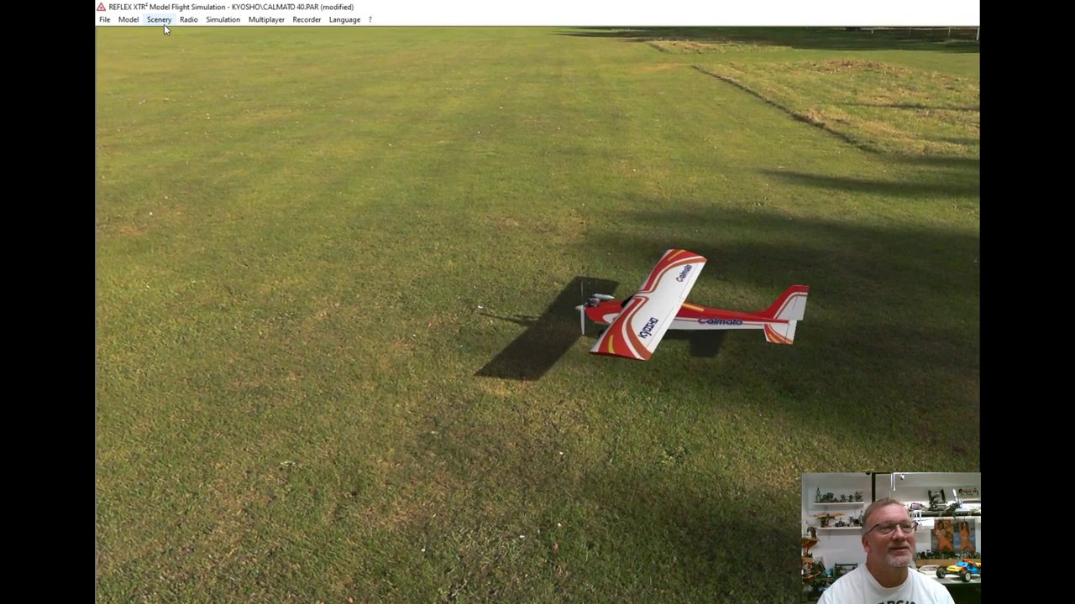
- Bring up Scenery > Select scenery and move its list window up and left
left_click(158, 19)
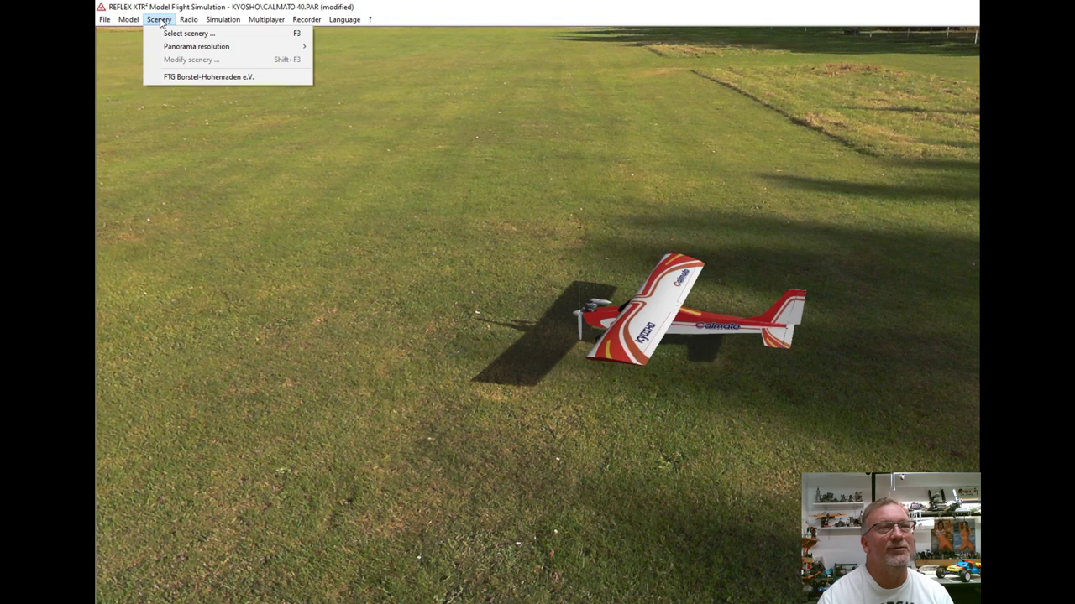
left_click(170, 34)
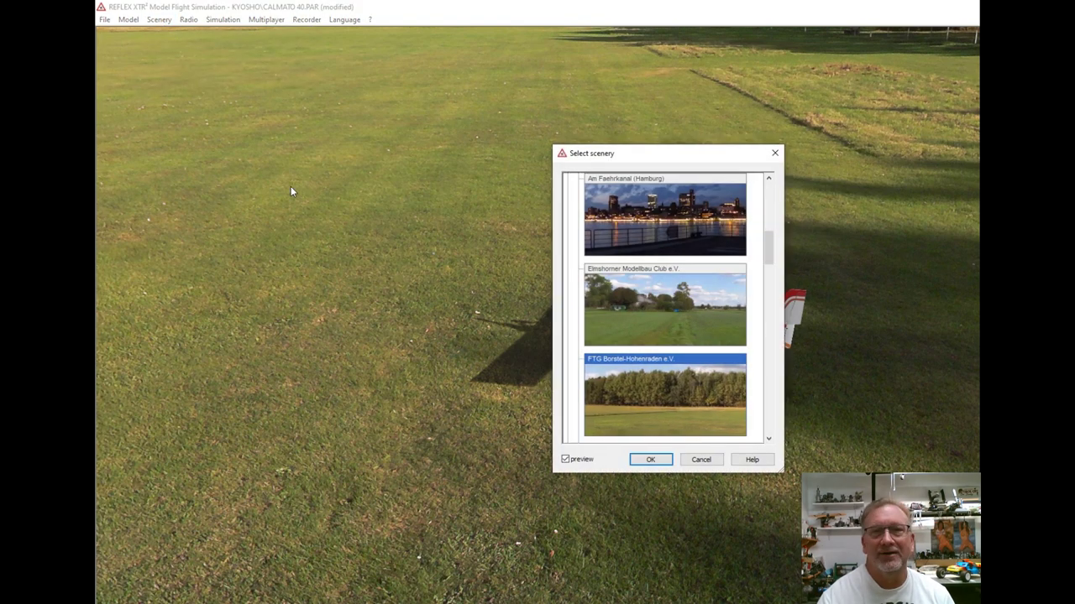
mouse_move(651, 162)
left_mouse_down()
mouse_move(381, 164)
mouse_move(403, 137)
left_mouse_up()
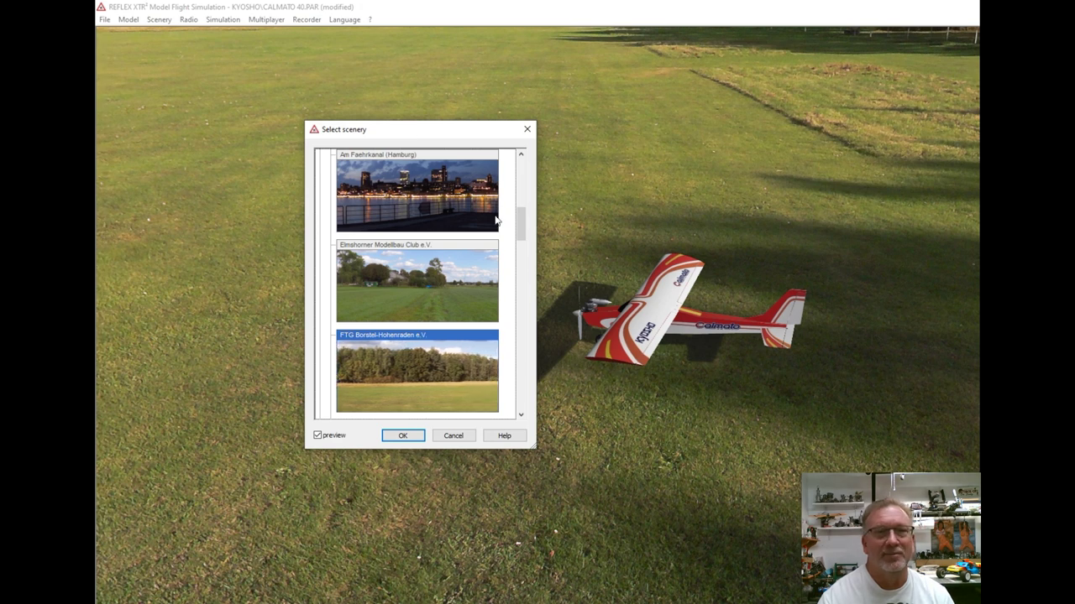
left_click_drag(522, 225, 526, 168)
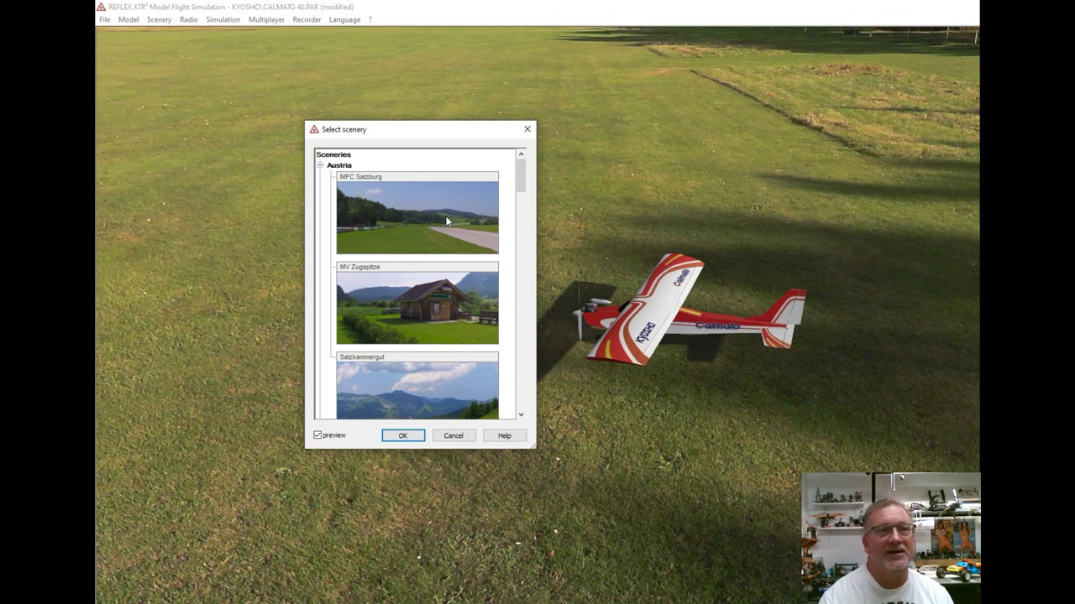
- Browse the UK and US fields down to REFLEX selectable pilot position, then close keeping the grass field
scroll(460, 238, "down", 1)
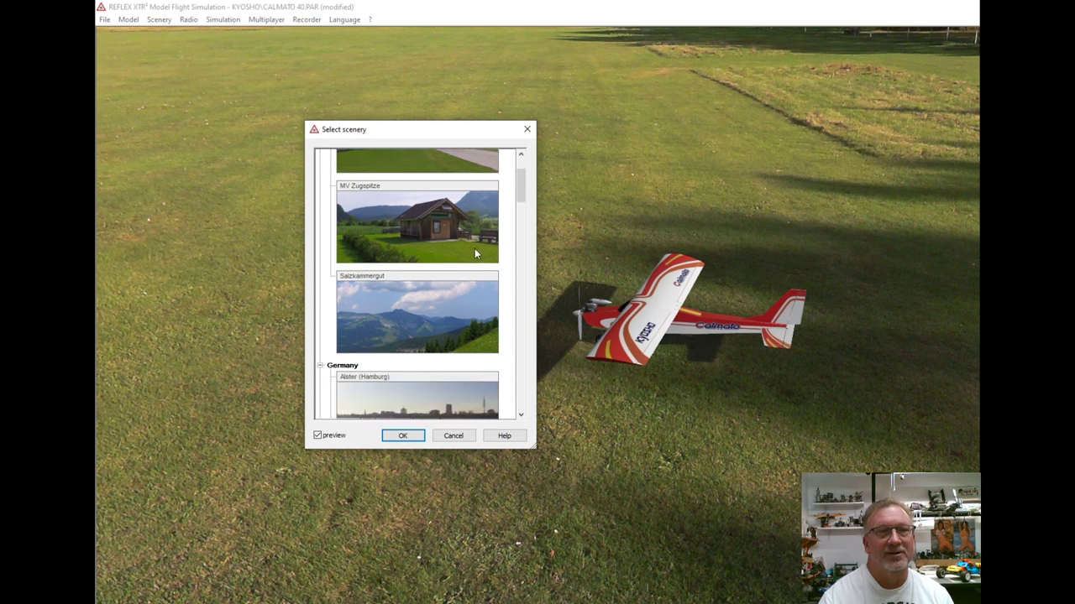
scroll(474, 248, "down", 4)
scroll(477, 257, "down", 2)
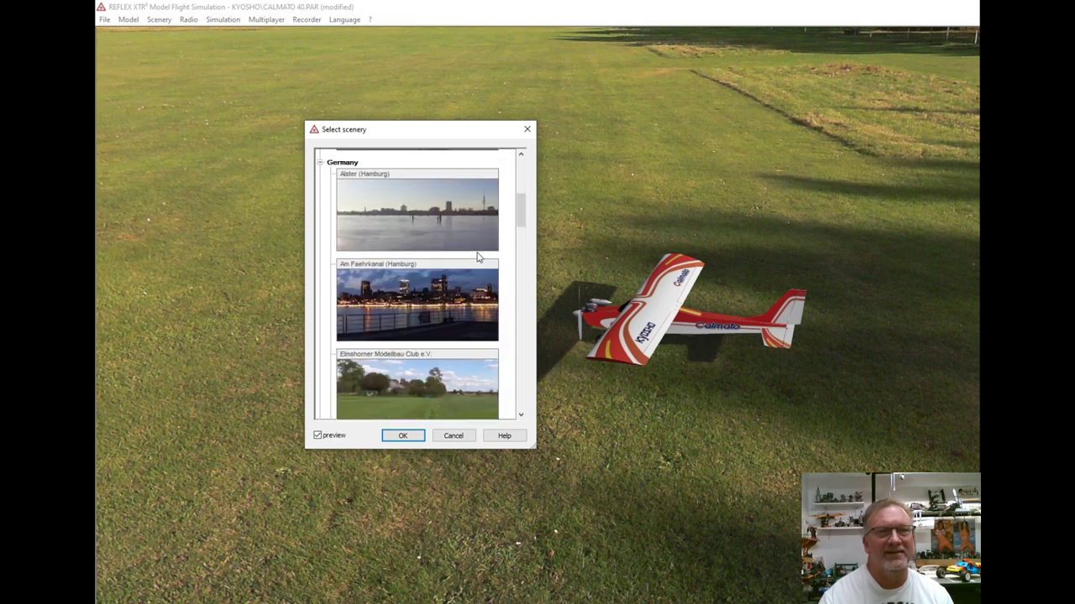
scroll(477, 251, "down", 4)
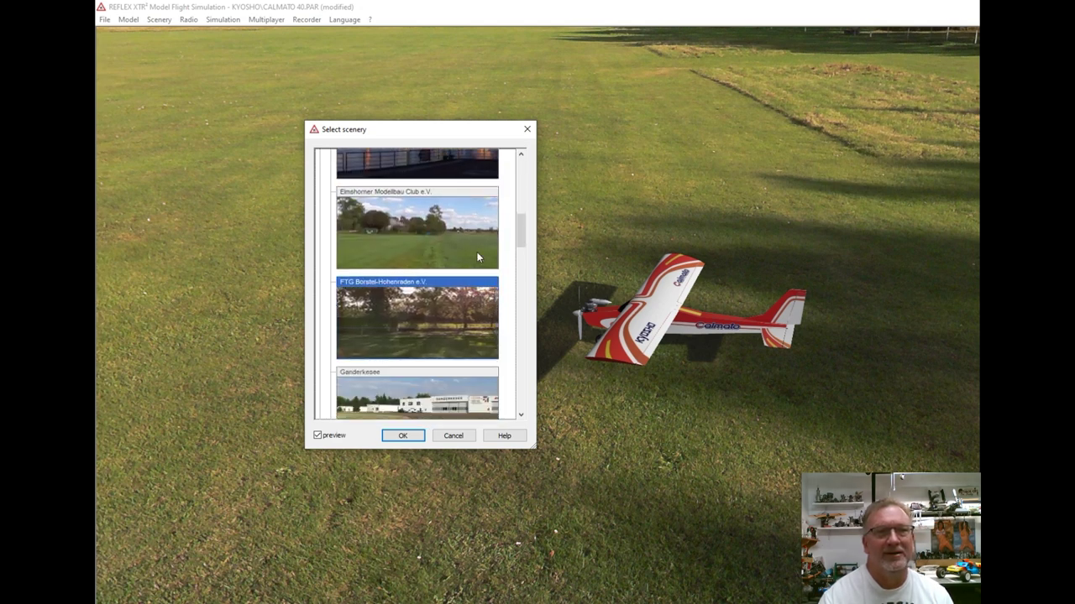
scroll(477, 252, "down", 1)
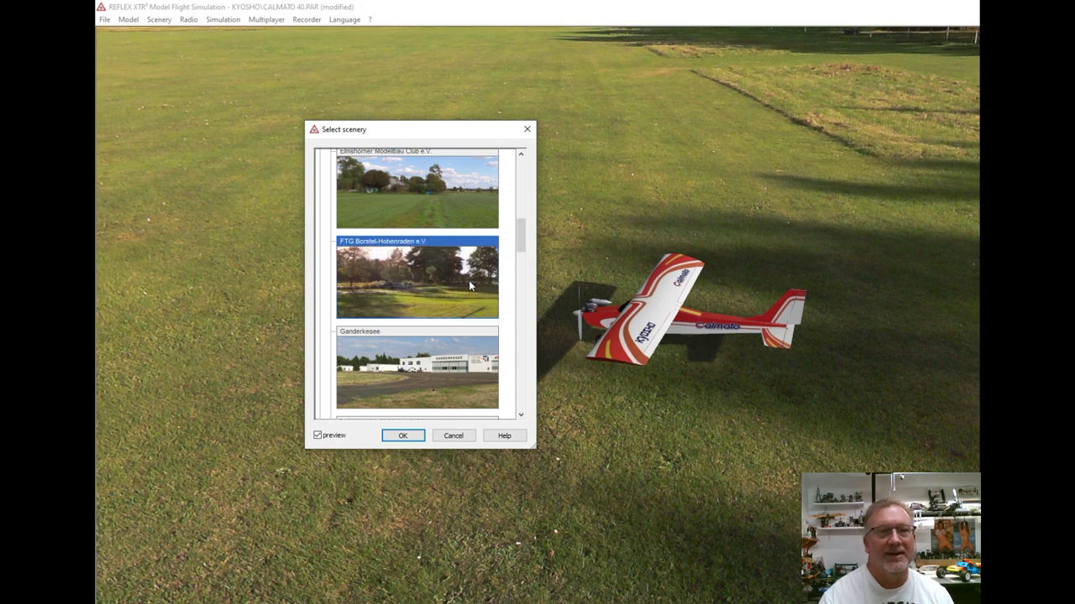
scroll(468, 280, "down", 2)
scroll(470, 285, "down", 4)
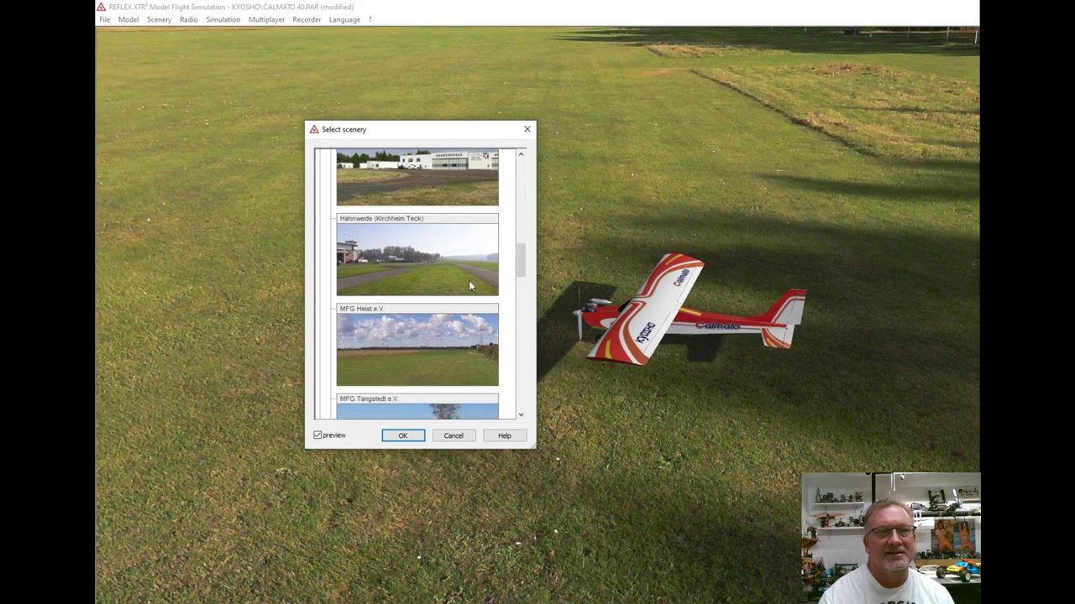
scroll(470, 283, "down", 6)
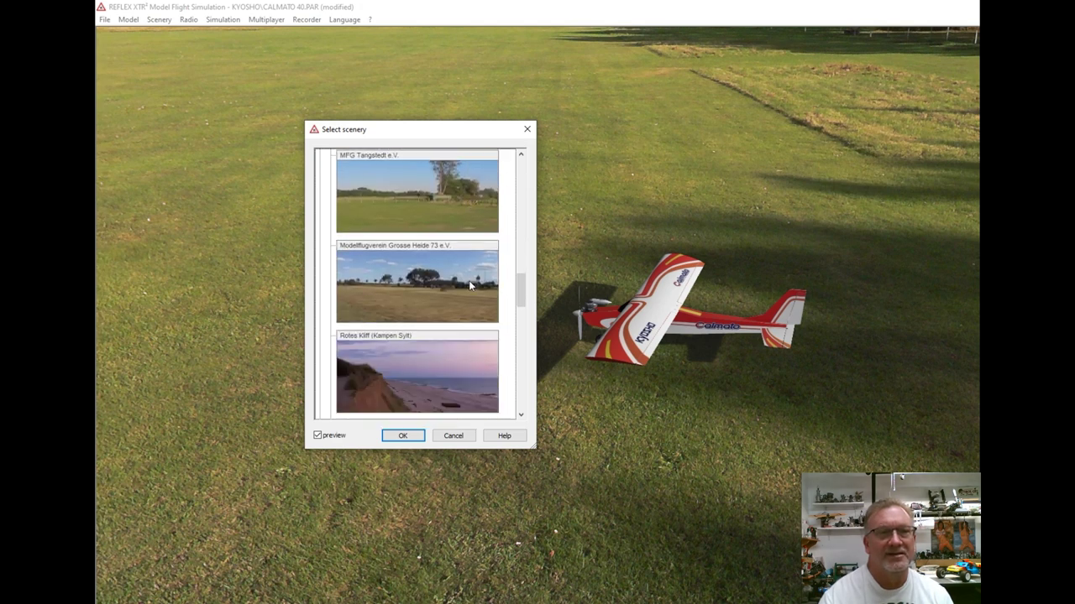
scroll(464, 284, "down", 2)
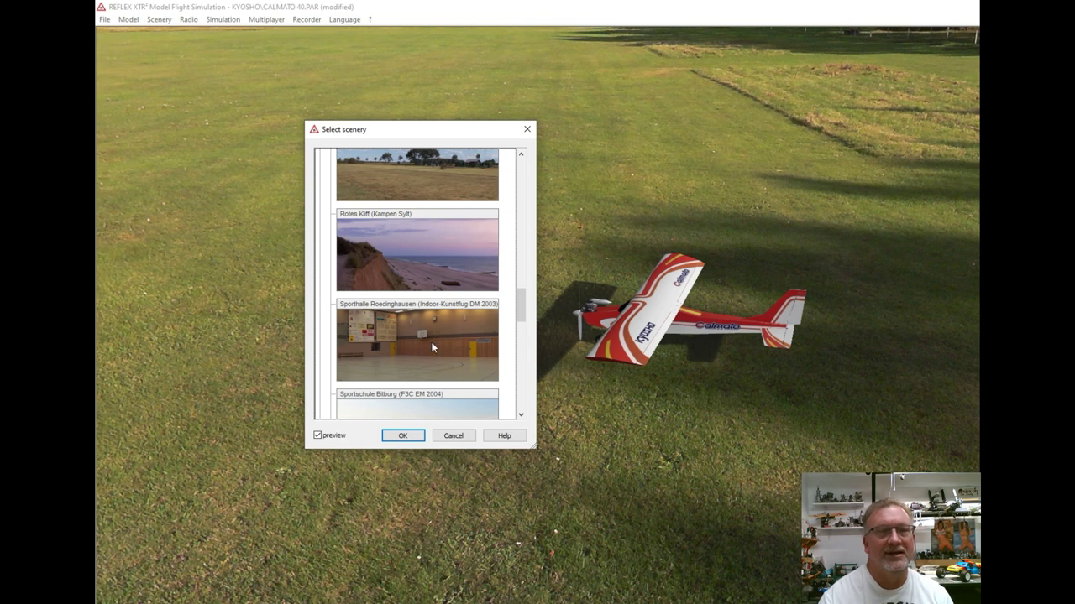
scroll(431, 346, "down", 2)
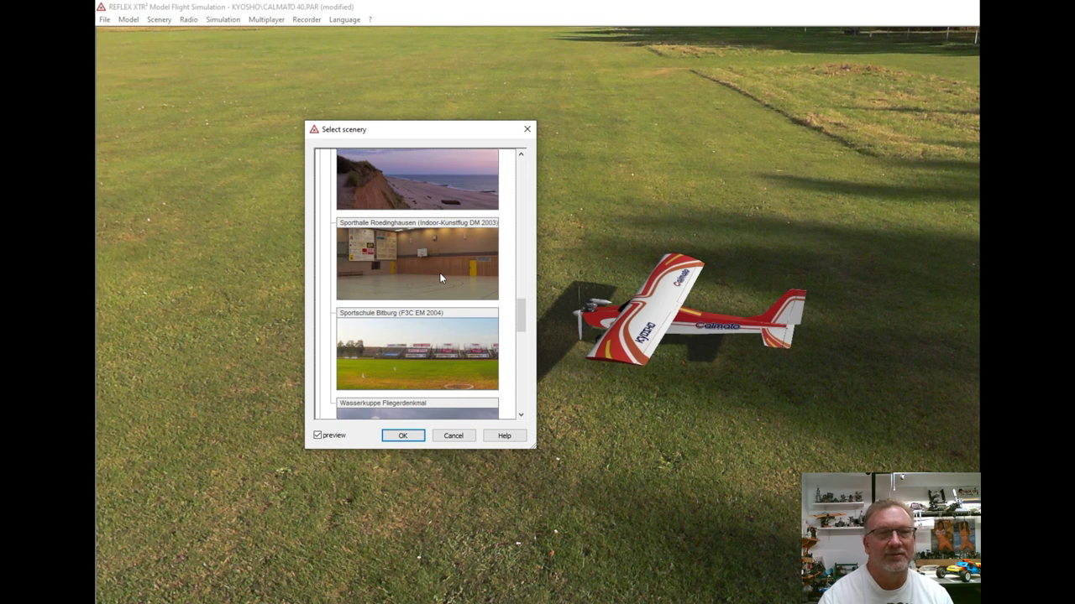
scroll(430, 275, "down", 4)
scroll(439, 276, "down", 4)
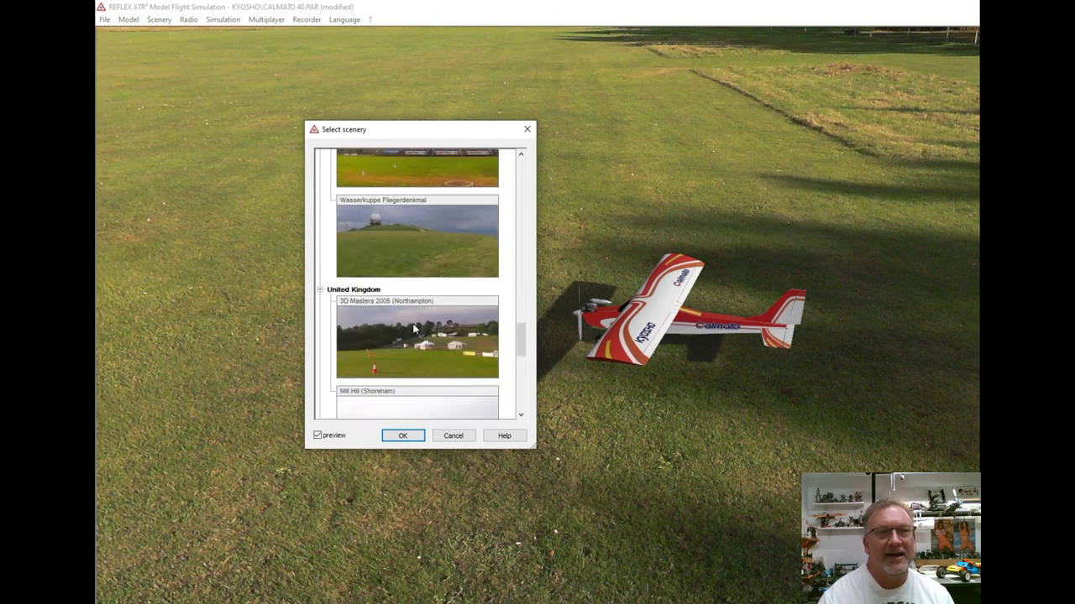
scroll(429, 319, "down", 3)
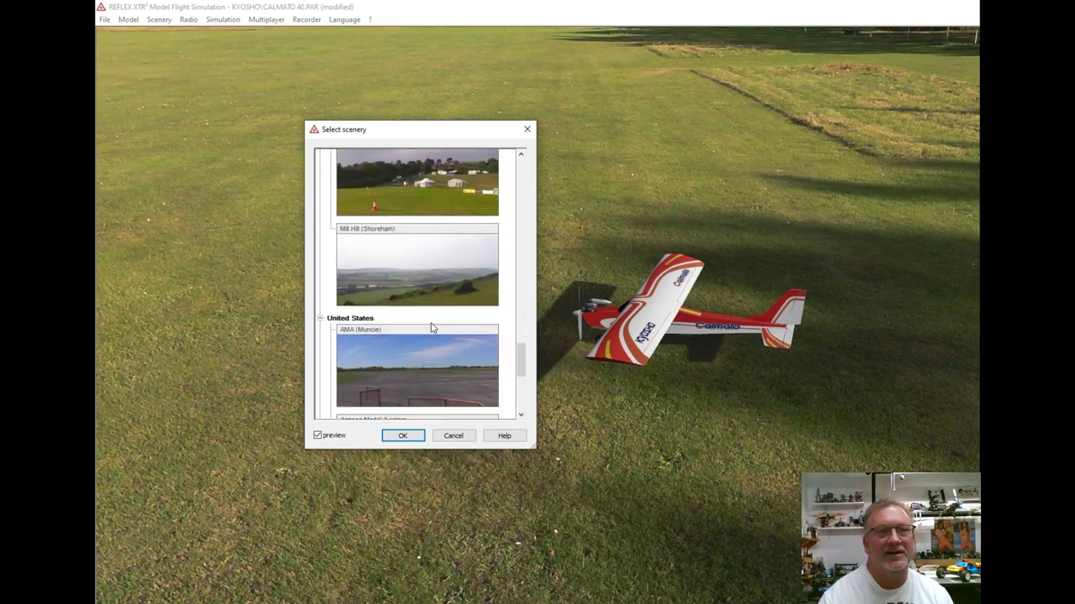
scroll(429, 315, "down", 1)
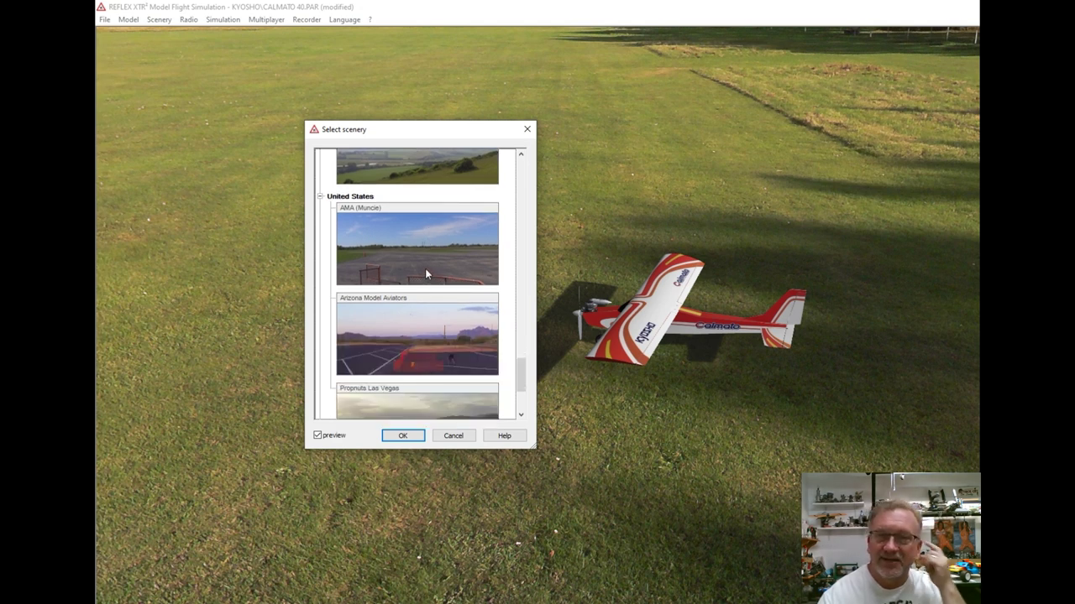
scroll(425, 273, "down", 1)
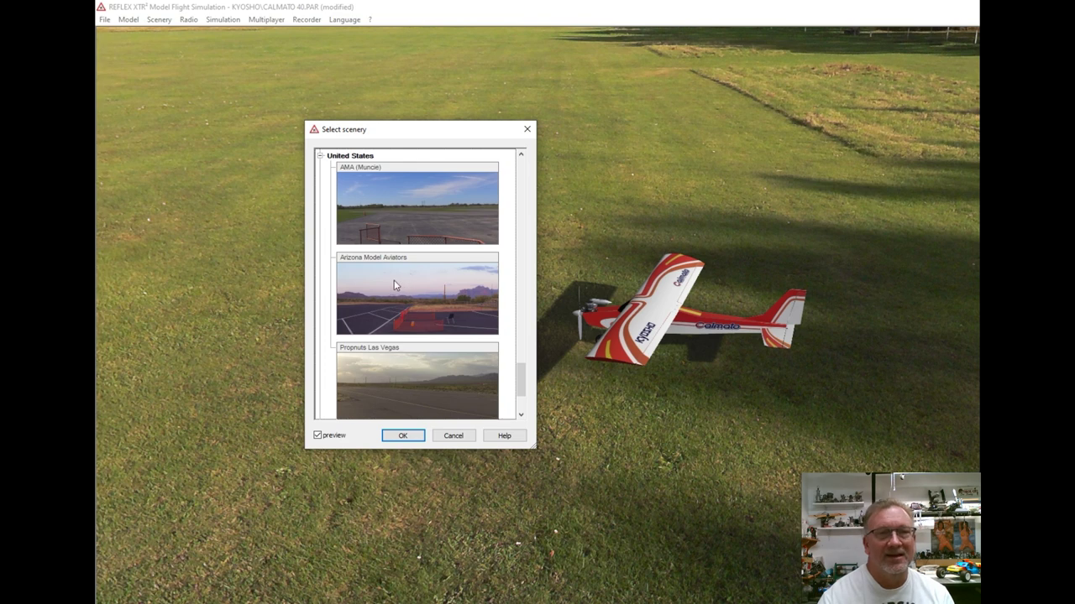
scroll(407, 280, "down", 2)
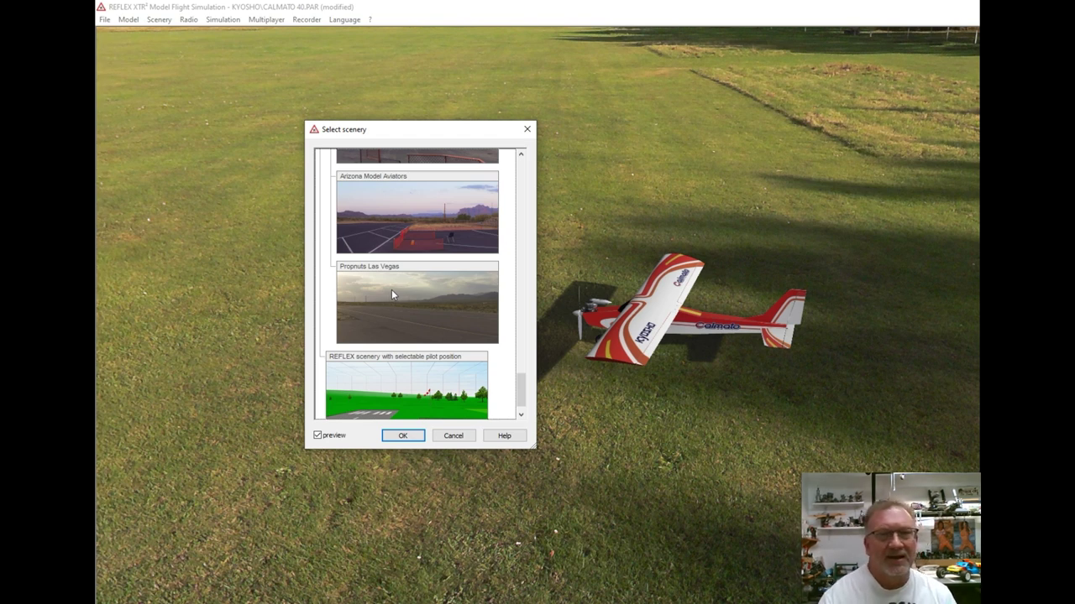
scroll(391, 290, "down", 1)
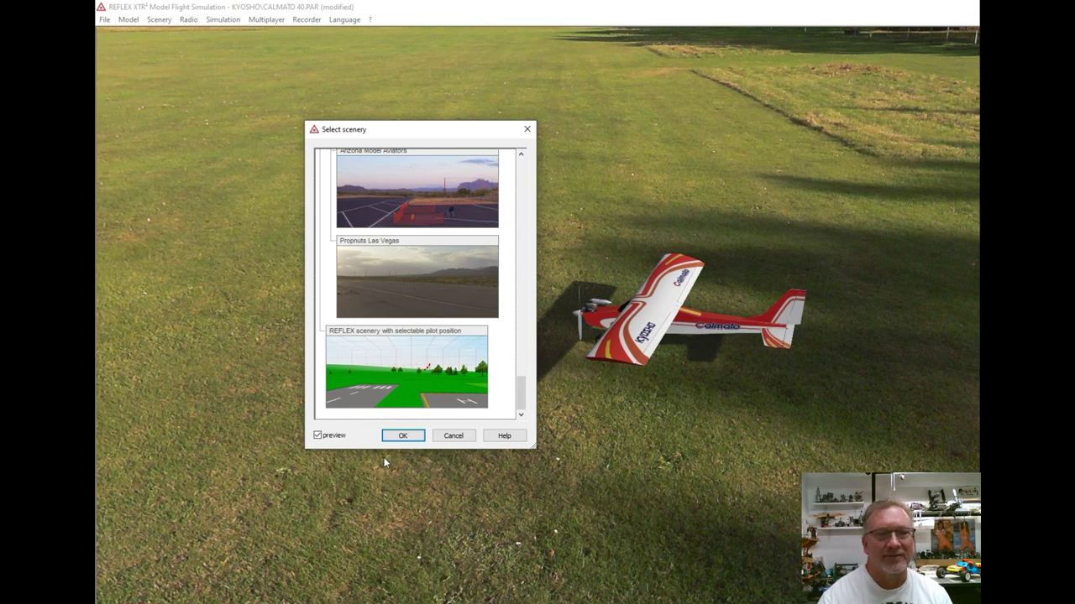
left_click(392, 432)
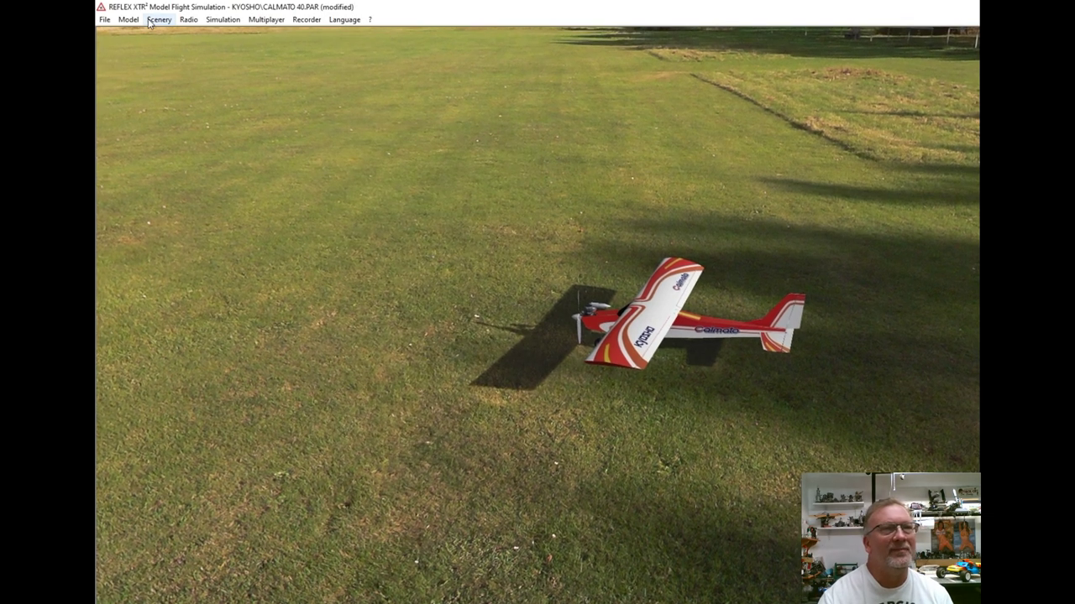
- Confirm the radio interface is USB dsmX HID, cancel unchanged, then move through Radio toward Simulation
left_click(150, 21)
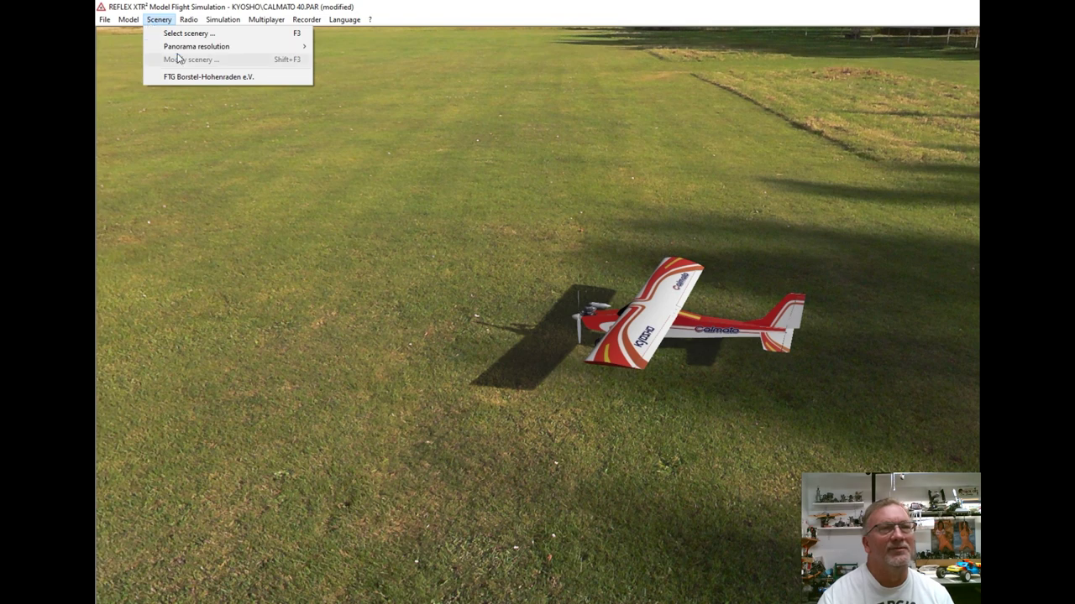
mouse_move(189, 20)
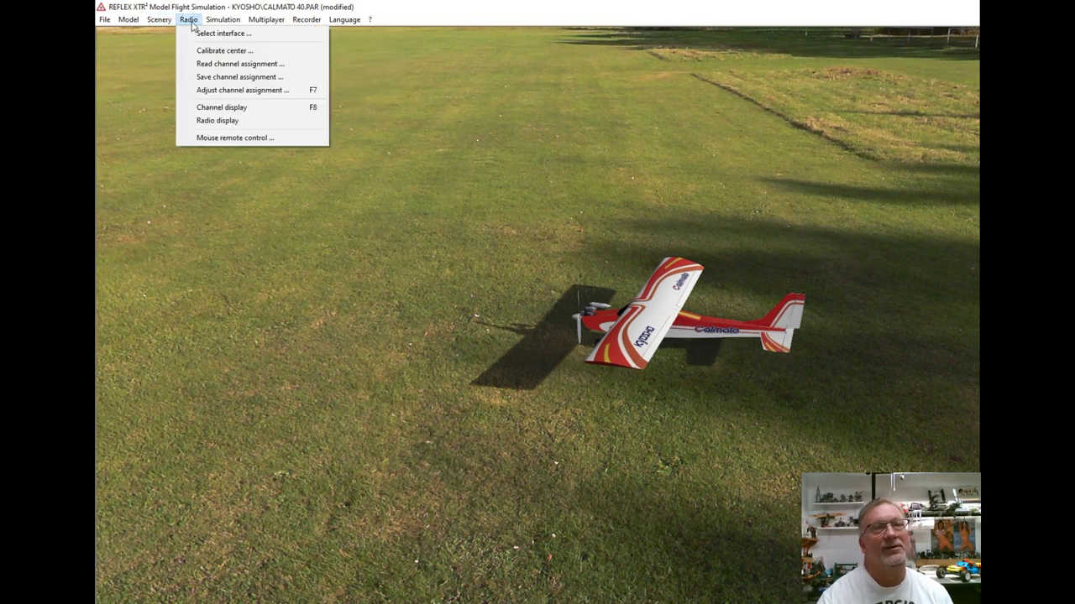
left_click(200, 34)
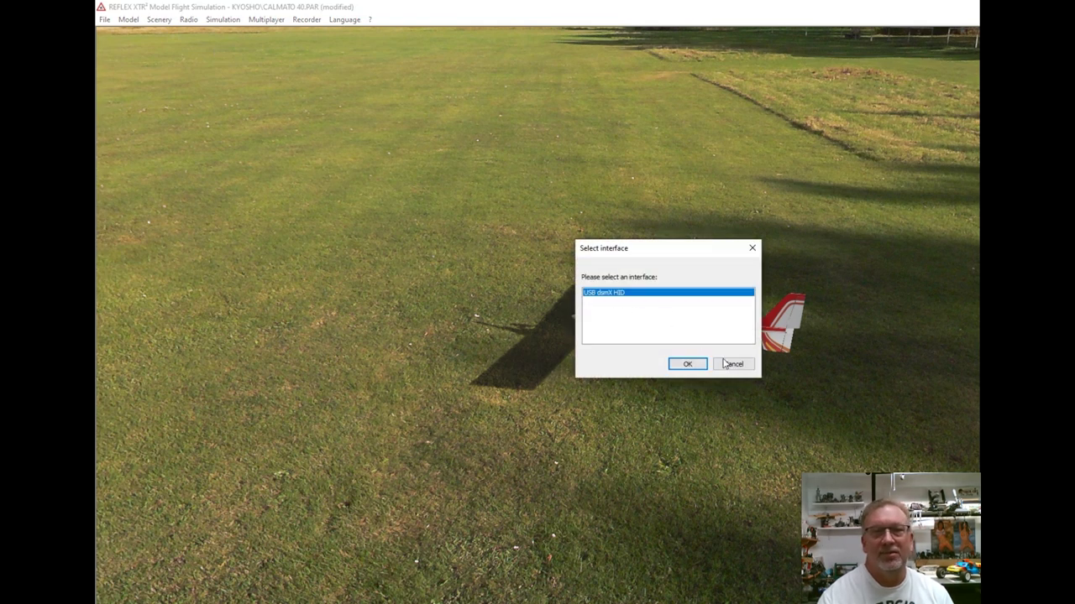
left_click(724, 366)
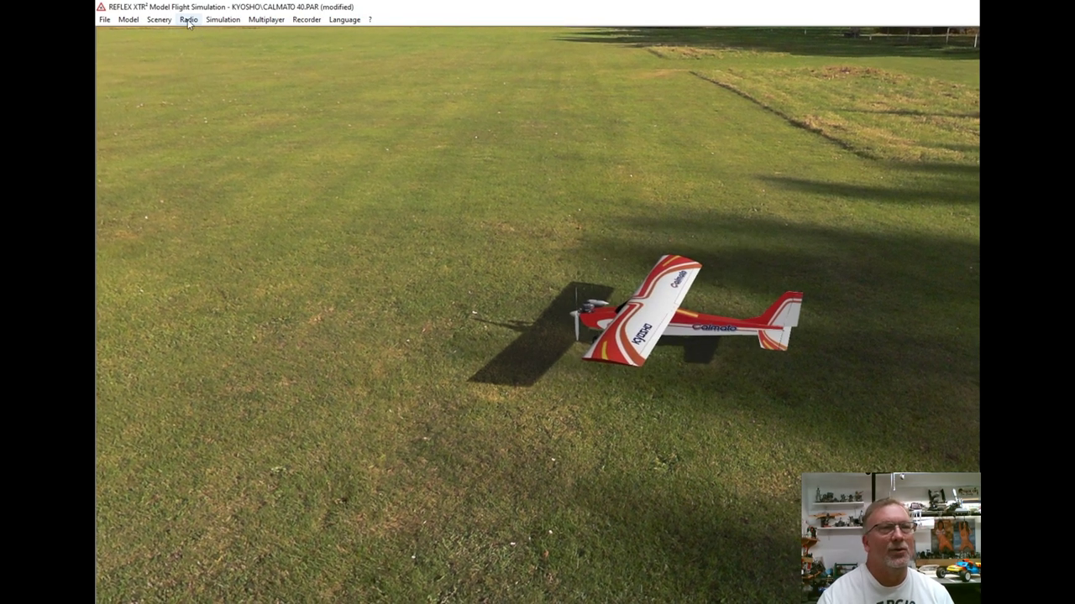
left_click(188, 19)
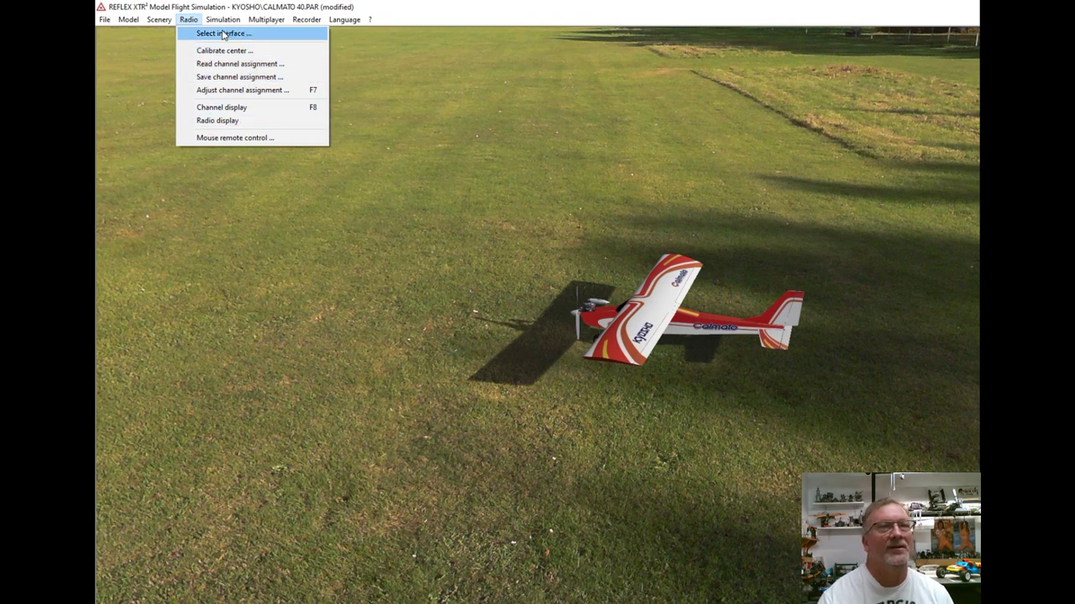
mouse_move(223, 26)
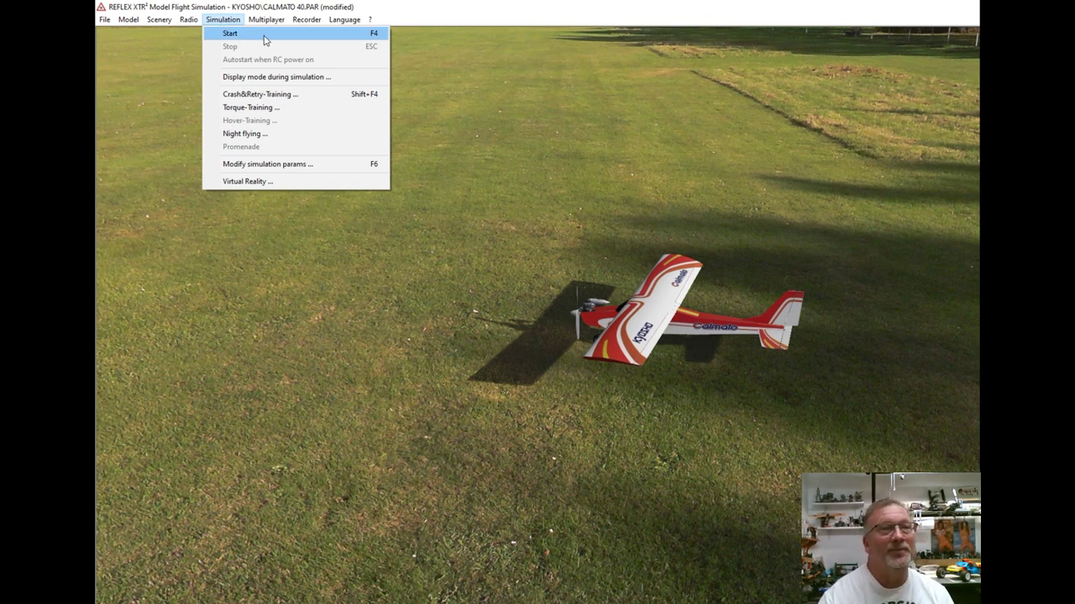
left_click(243, 78)
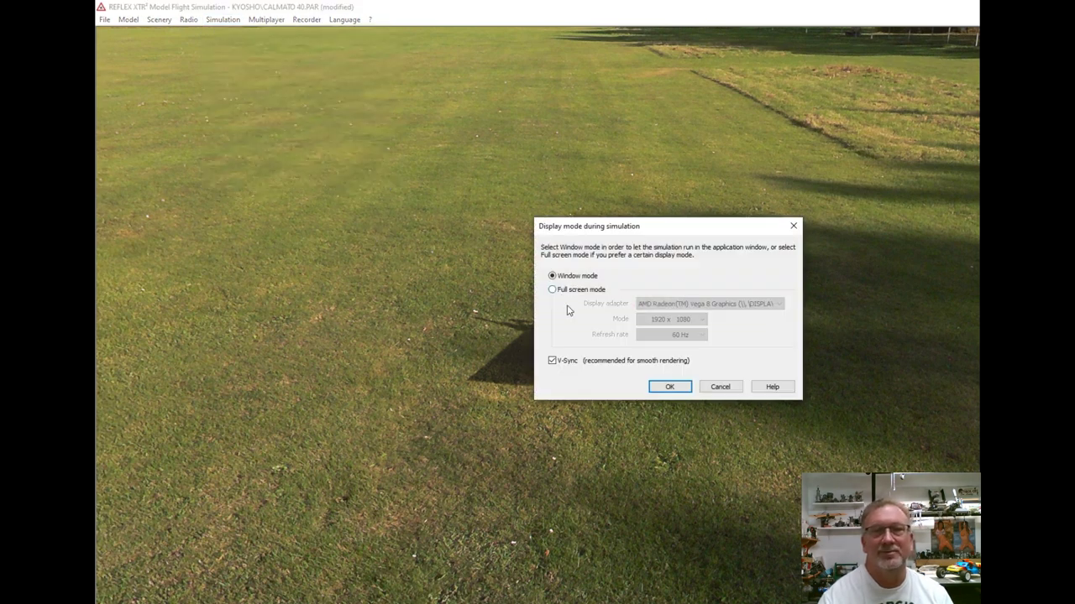
left_click(726, 393)
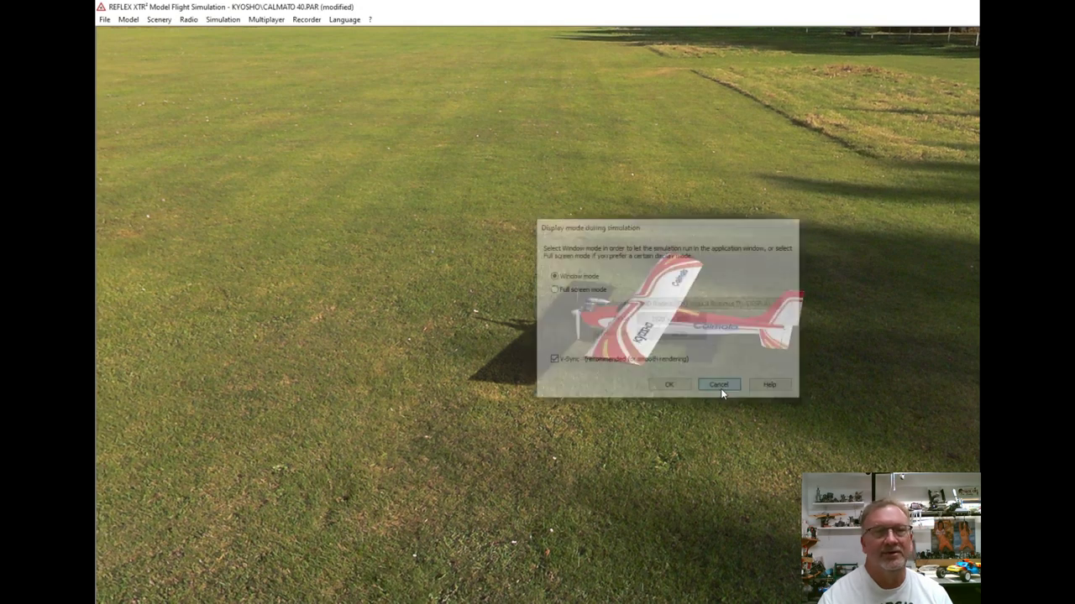
left_click(213, 19)
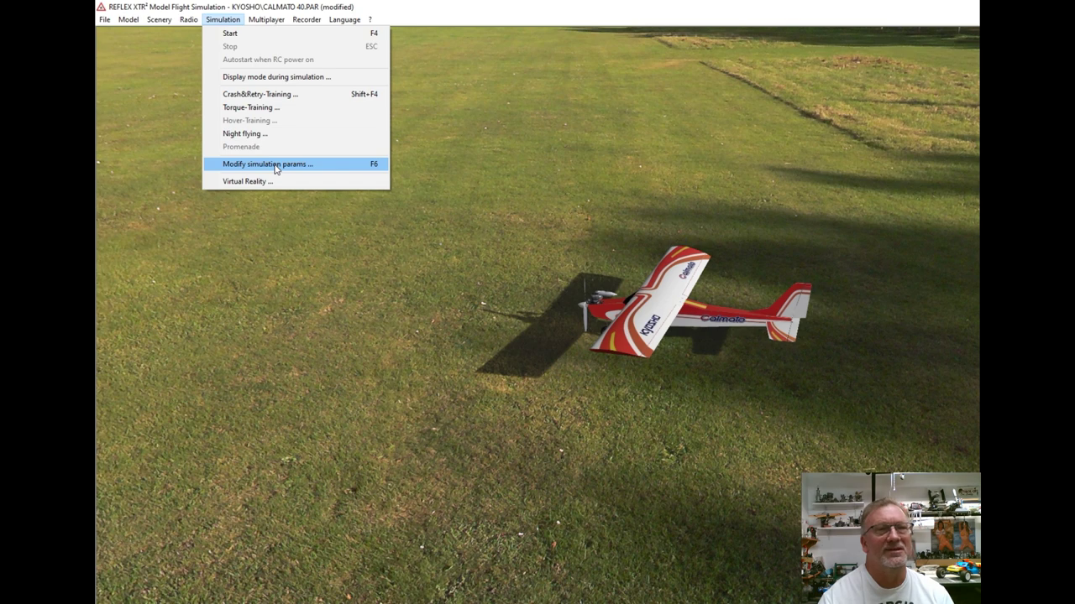
- Review wind settings (0.4 Beaufort, 0.4 m/s, 110° direction) in simulation parameters, then view camera settings
left_click(275, 166)
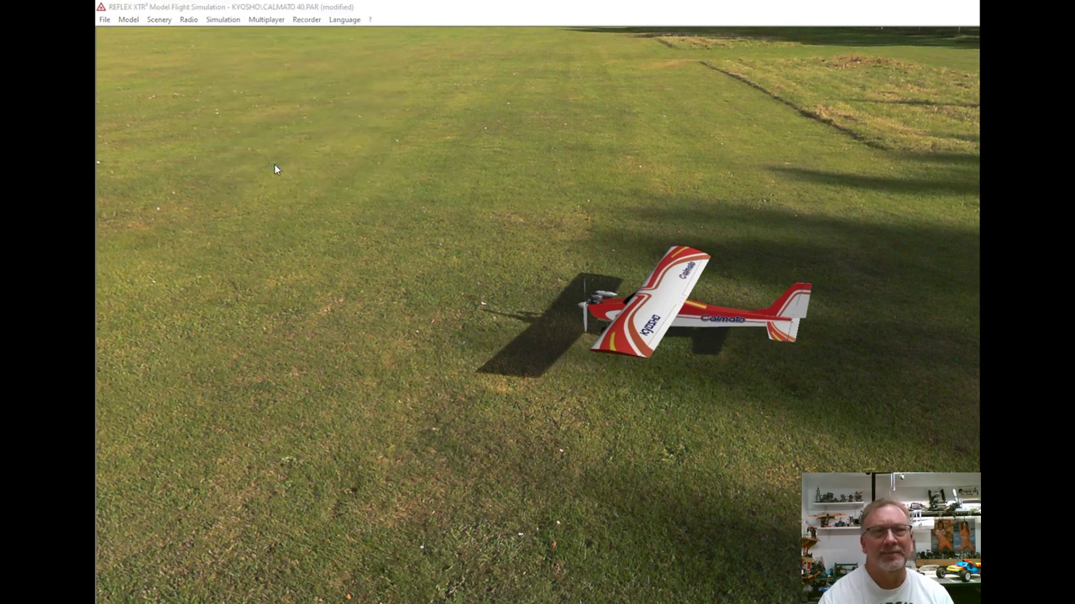
mouse_move(681, 184)
left_mouse_down()
mouse_move(597, 184)
mouse_move(405, 119)
left_mouse_up()
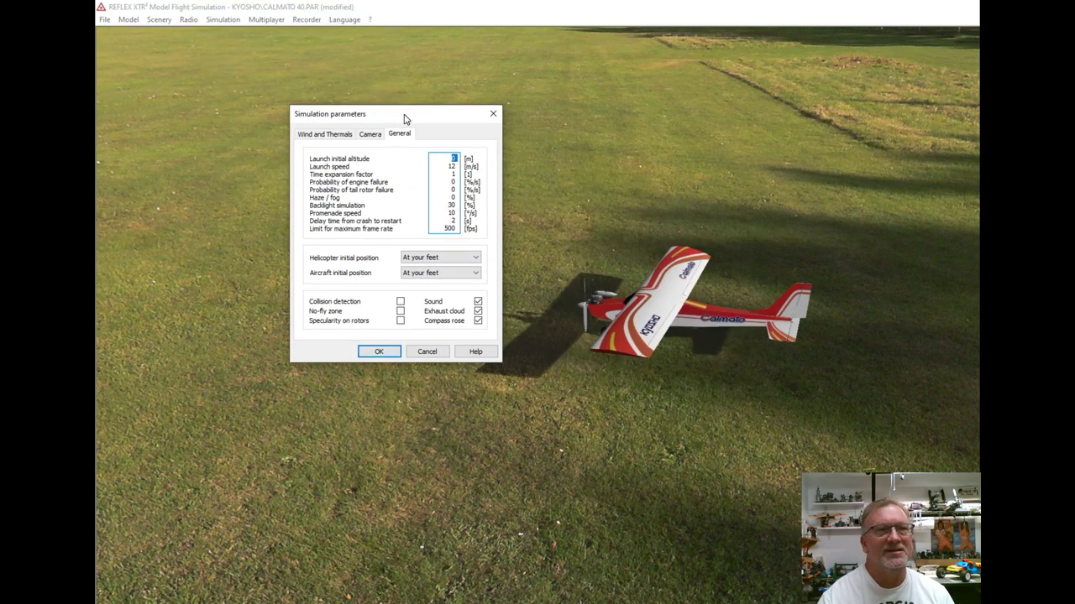
left_click(337, 135)
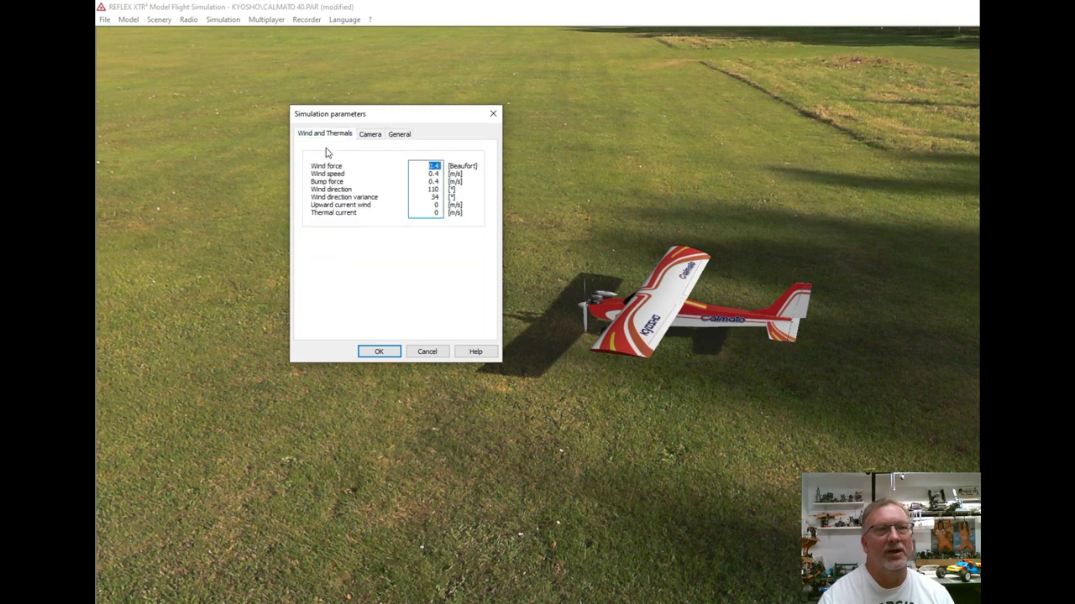
double_click(429, 190)
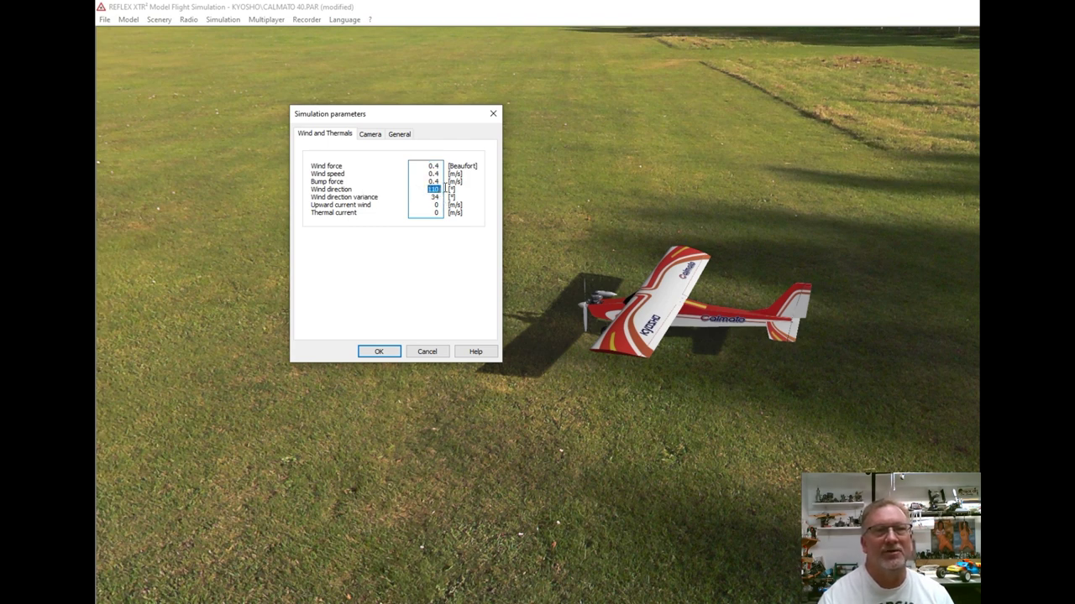
key("Up")
key("Up")
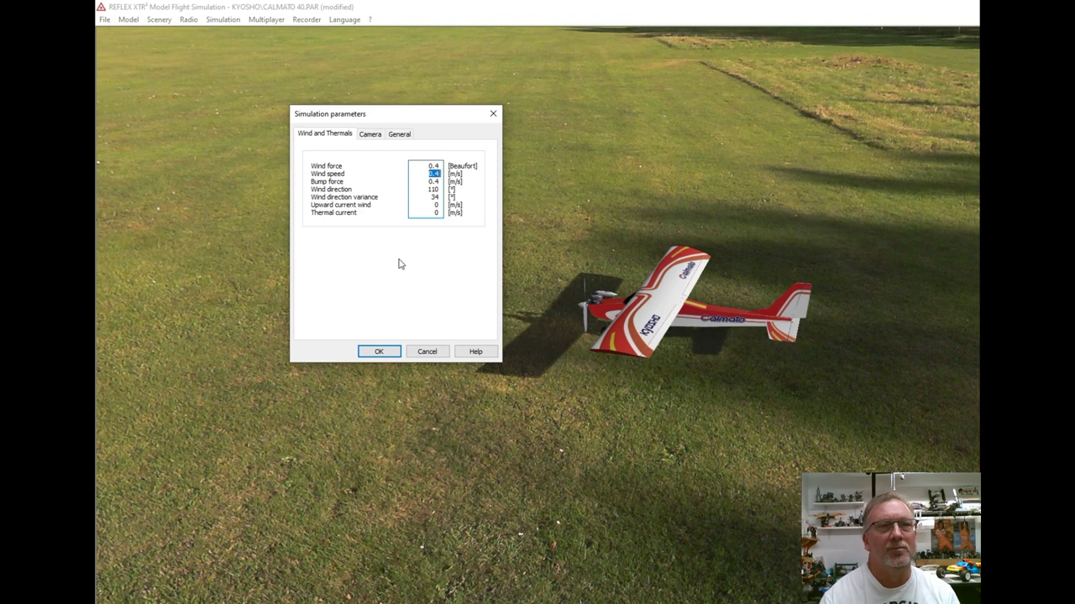
left_click(367, 136)
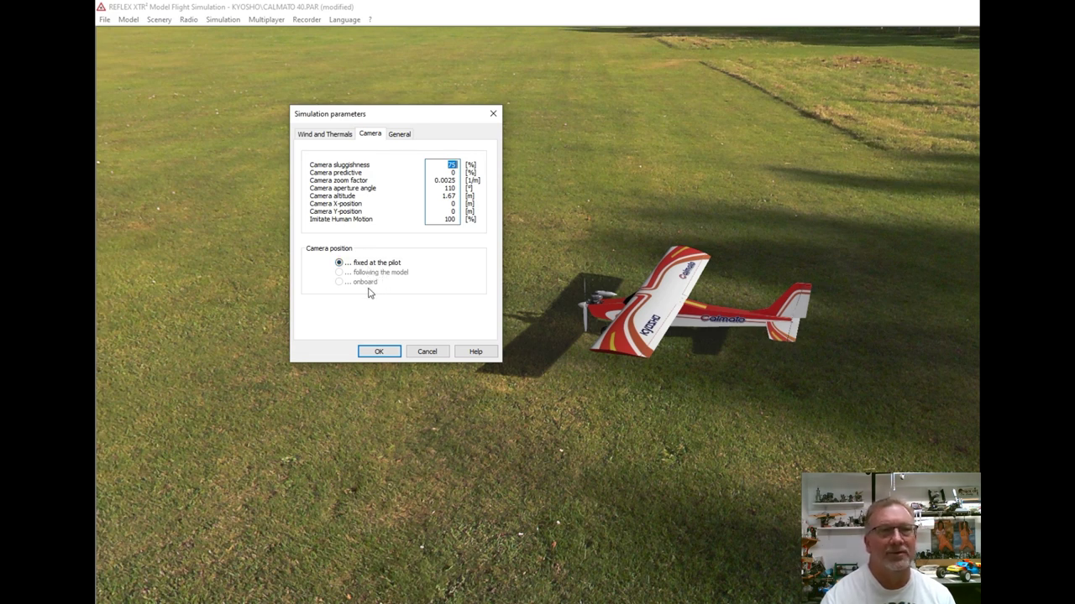
- On the General tab, keep aircraft initial position At your feet and cancel the parameters window
left_click(401, 137)
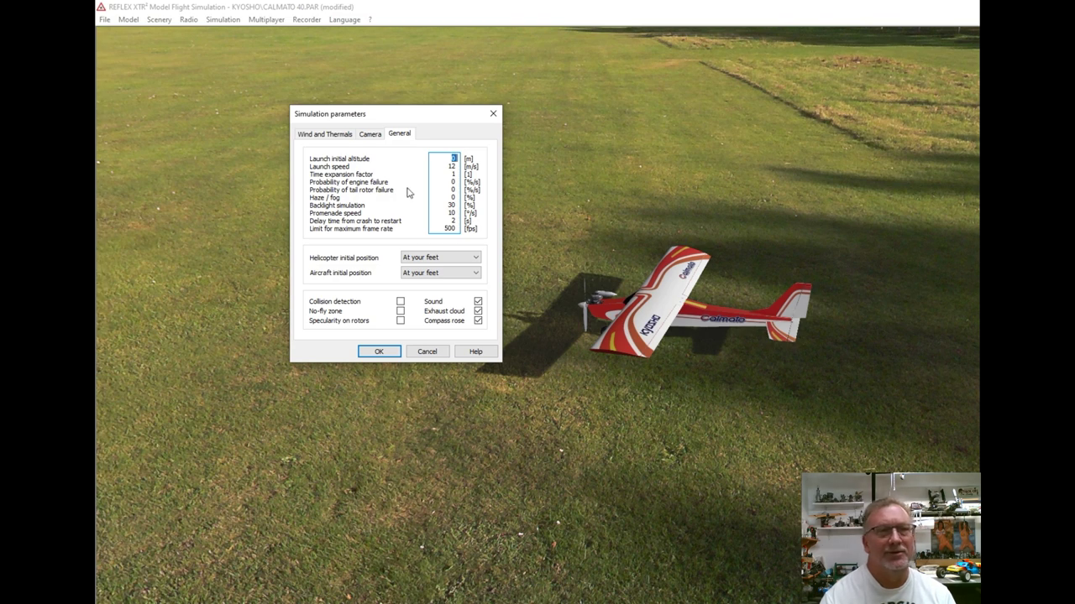
left_click(475, 273)
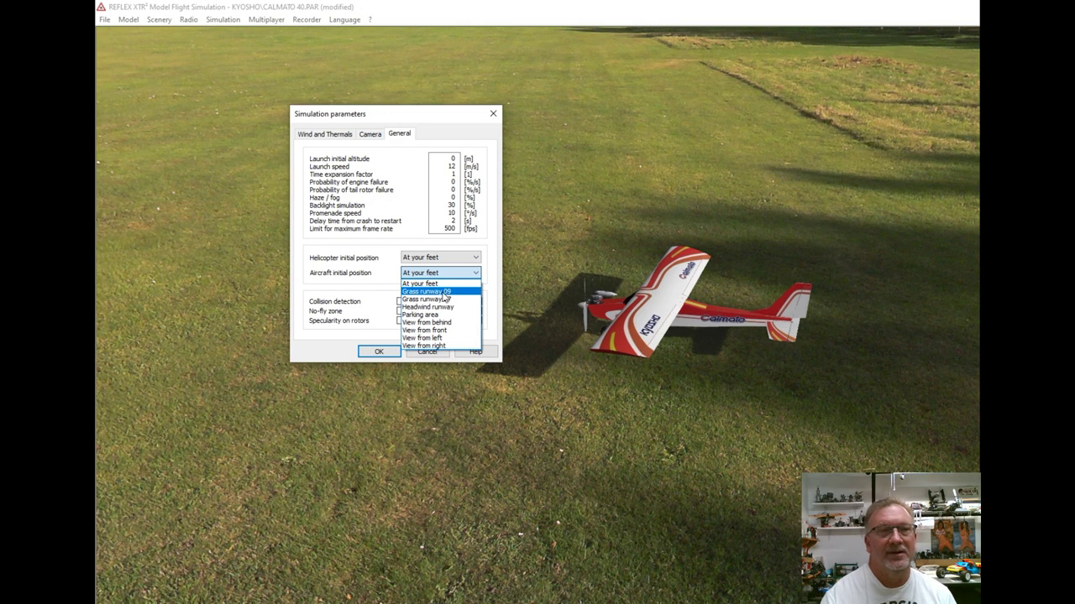
left_click(405, 216)
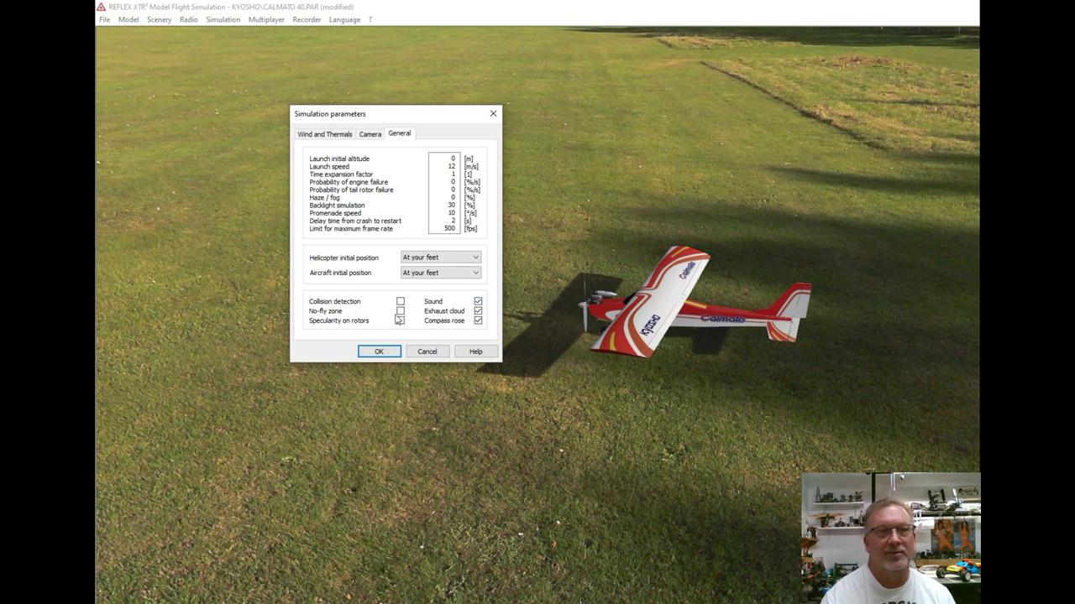
left_click(427, 352)
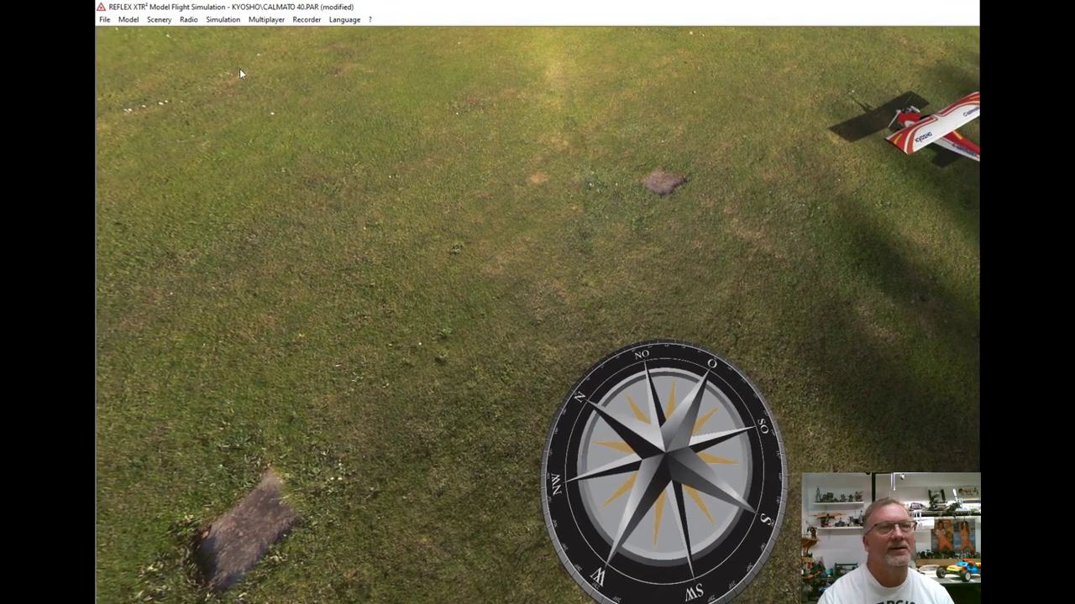
- Bring up the Simulation menu offering Start, training modes and simulation parameters
left_click(222, 26)
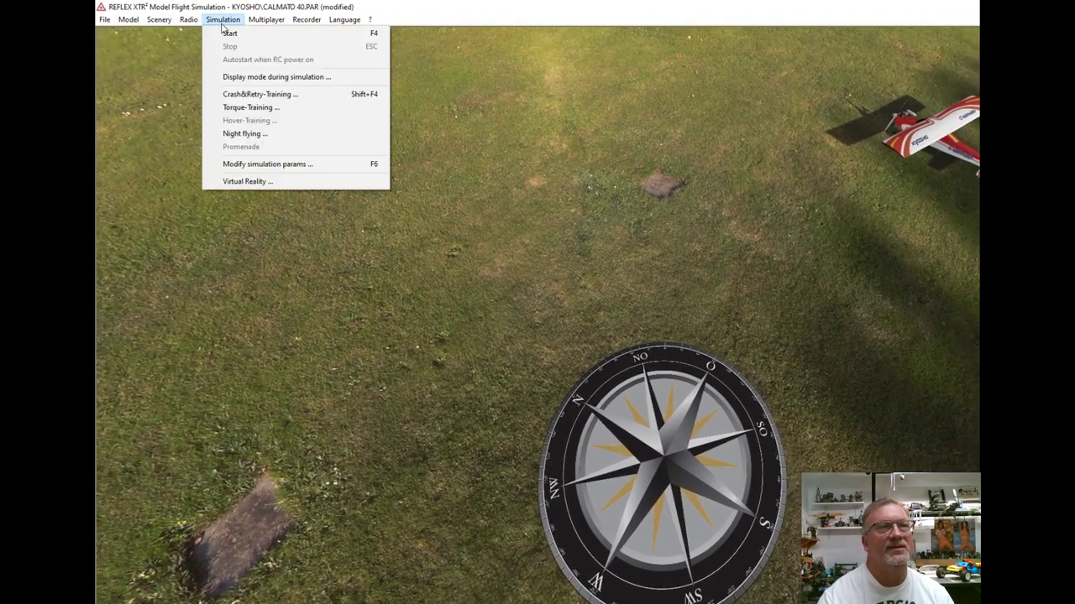
- Browse the Multiplayer, Recorder and Language menus unchanged, keeping English, and return to the airfield
left_click(264, 25)
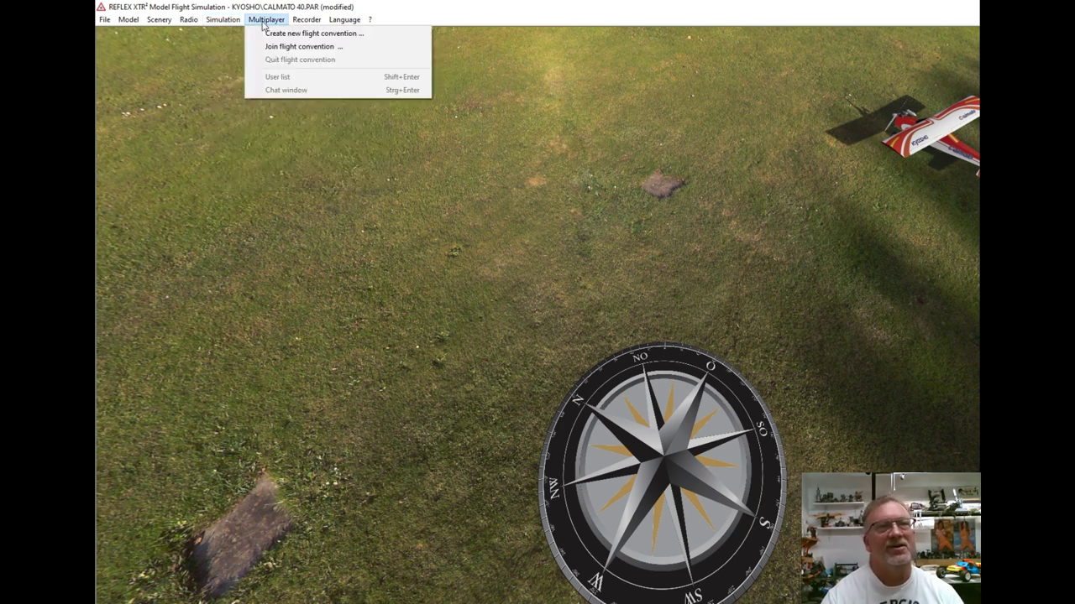
mouse_move(299, 25)
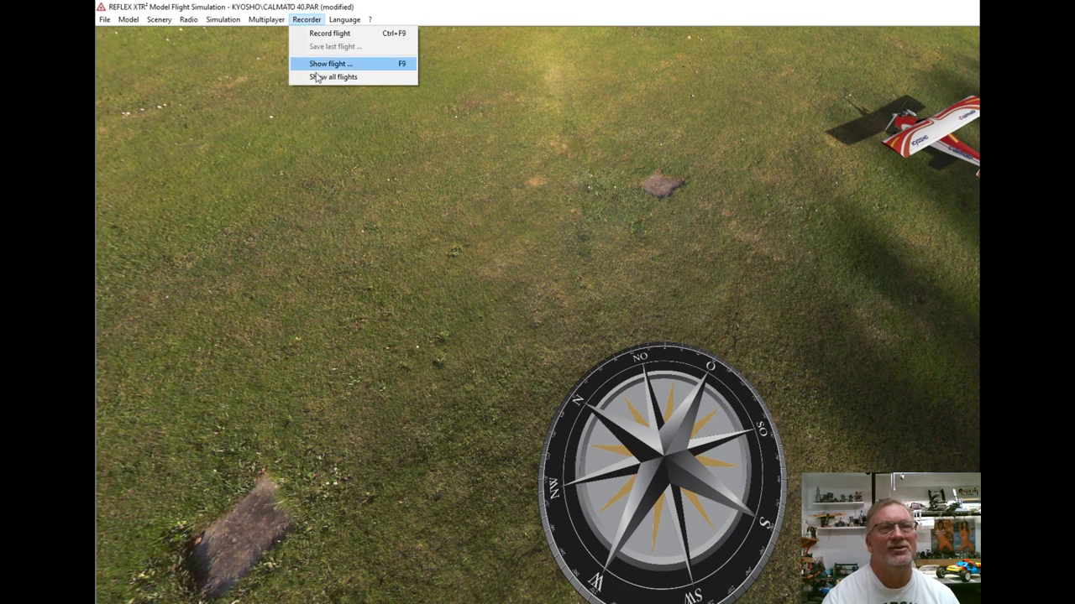
mouse_move(351, 18)
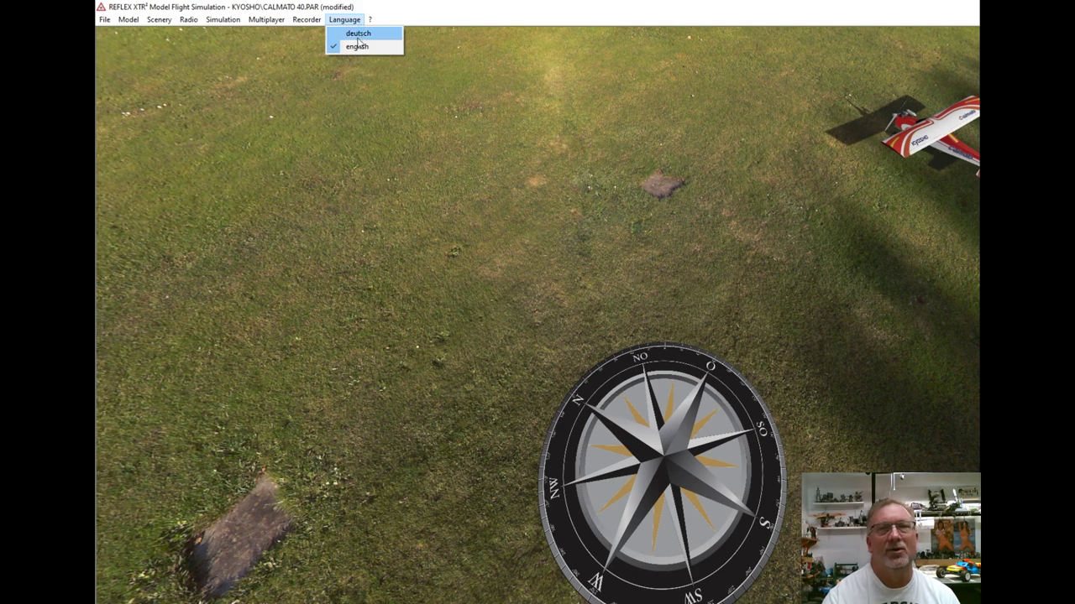
left_click(528, 239)
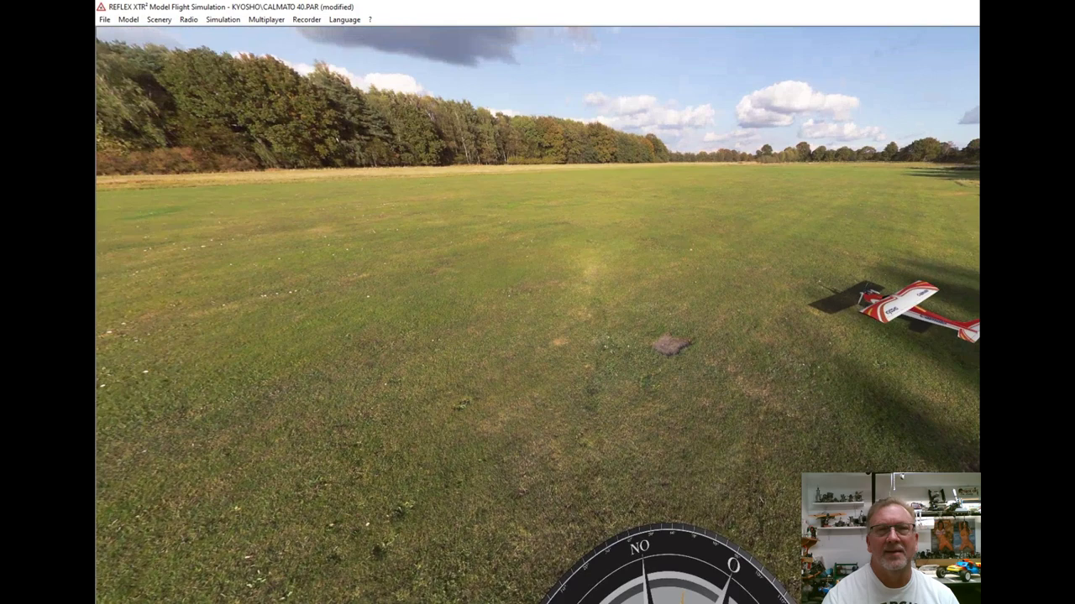